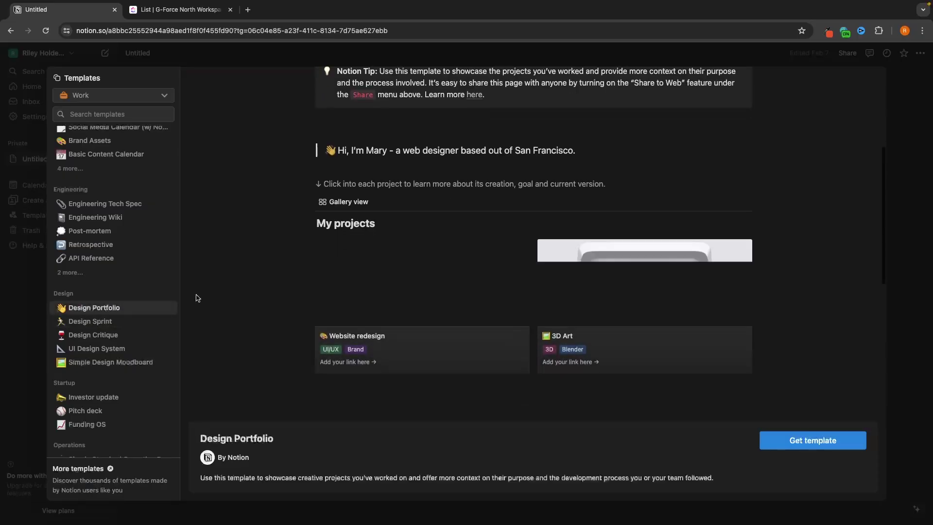
Step: Preview the Pitch deck template in Notion's template gallery
scroll(81, 321, "down", 3)
left_click(116, 322)
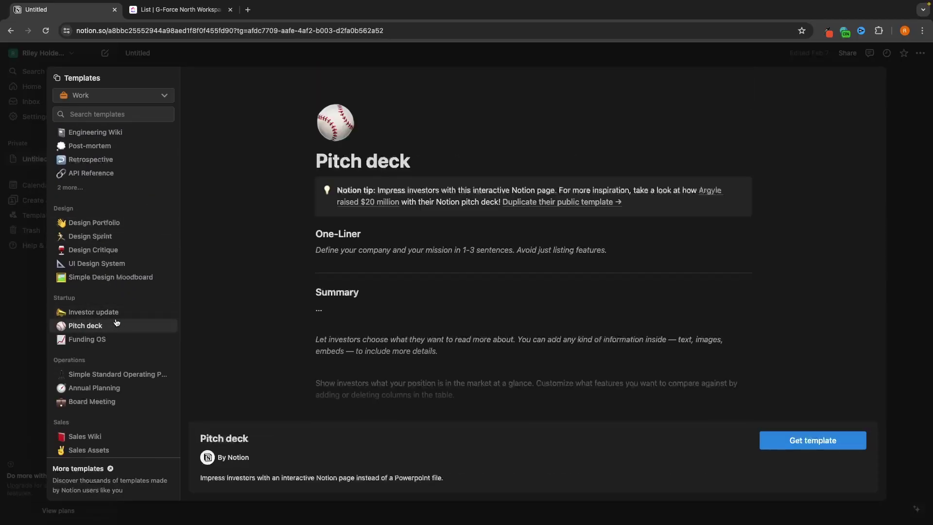
Step: Preview the Sales CRM, Interview Guide and Employee Benefits templates in turn
scroll(117, 322, "down", 3)
left_click(117, 322)
left_click(97, 348)
scroll(107, 330, "down", 3)
left_click(99, 343)
scroll(308, 314, "down", 20)
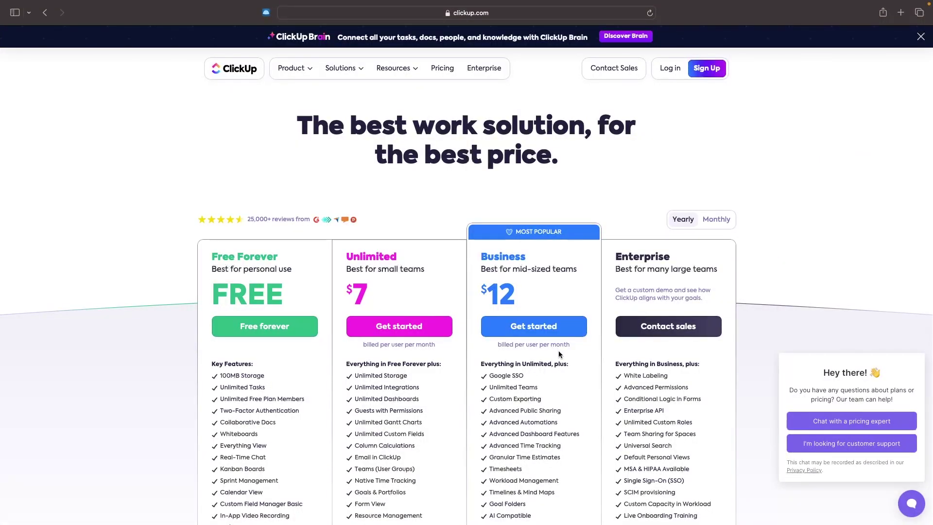
Step: Compare the ClickUp and Notion pricing pages, scrolling through ClickUp's plans
key("ctrl+Right")
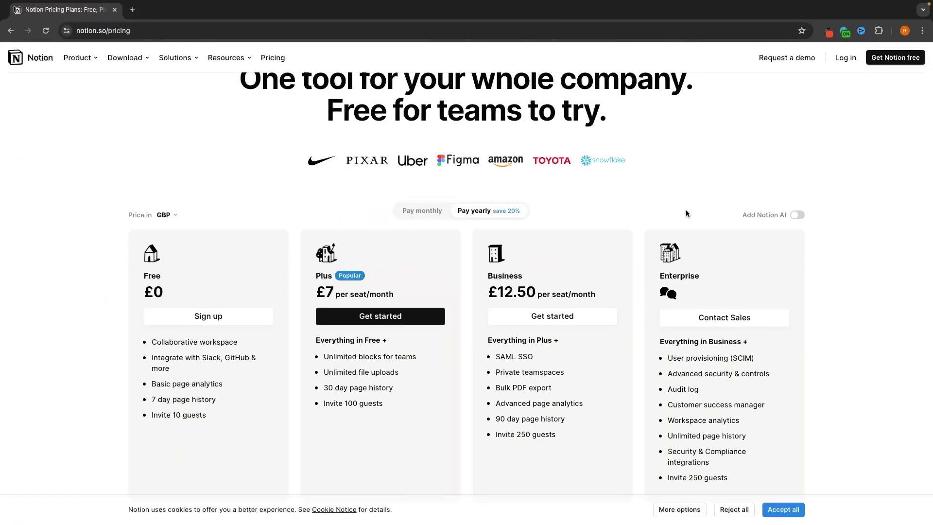
key("ctrl+Left")
scroll(349, 294, "down", 2)
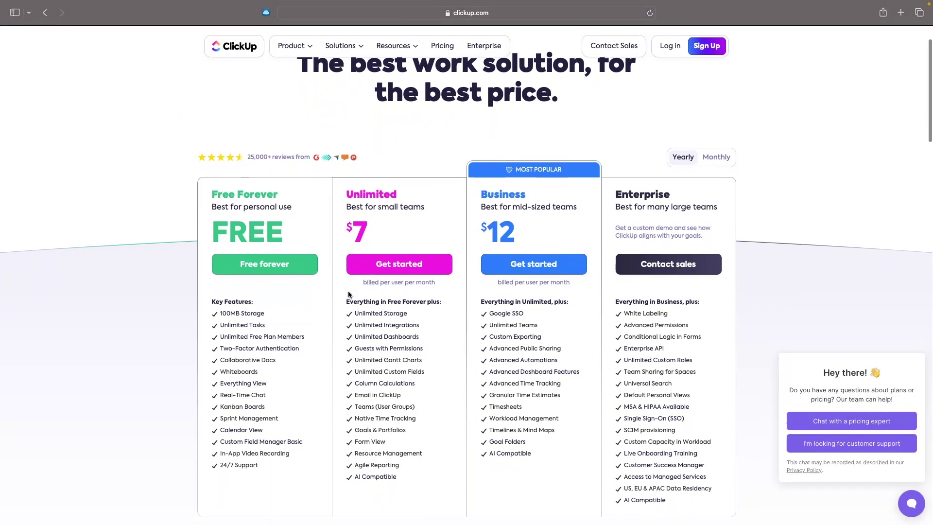
scroll(348, 294, "down", 1)
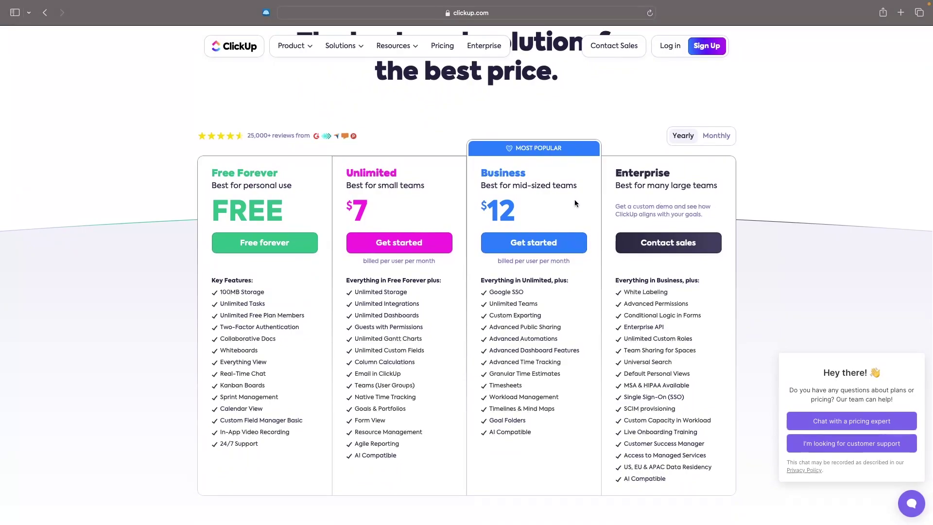
key("ctrl+Right")
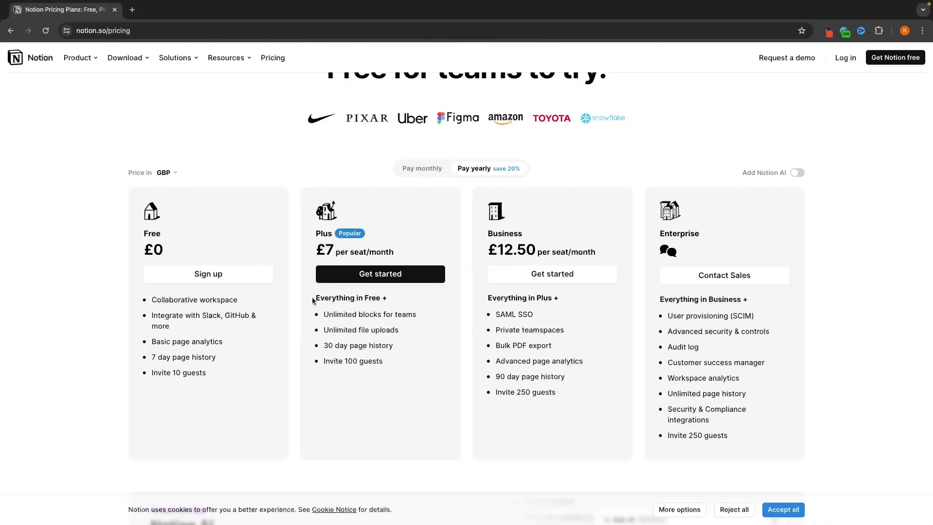
Step: Highlight Notion's Free plan feature list, then switch Notion prices from GBP to USD
triple_click(200, 365)
left_click_drag(199, 365, 272, 193)
left_click(297, 184)
left_click(165, 173)
left_click(180, 193)
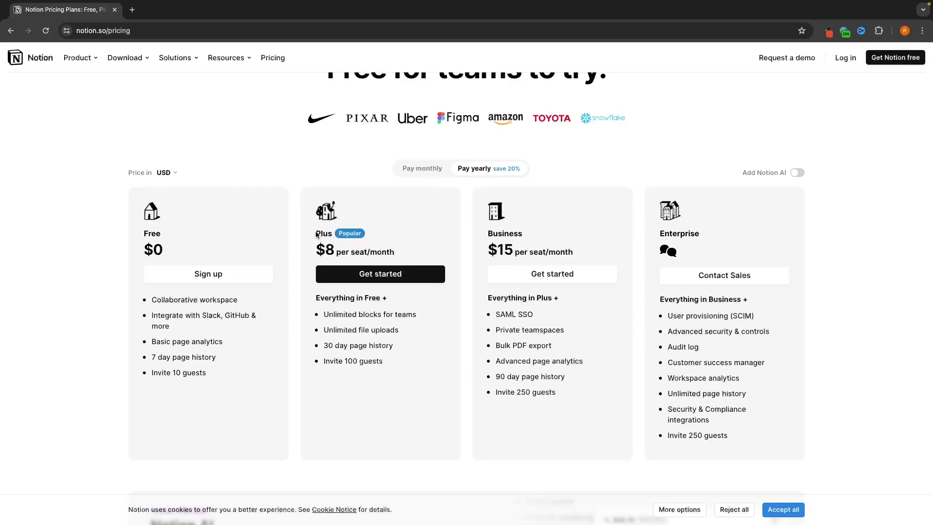
Step: Flip between ClickUp and Notion pricing to compare the USD plans
key("ctrl+Left")
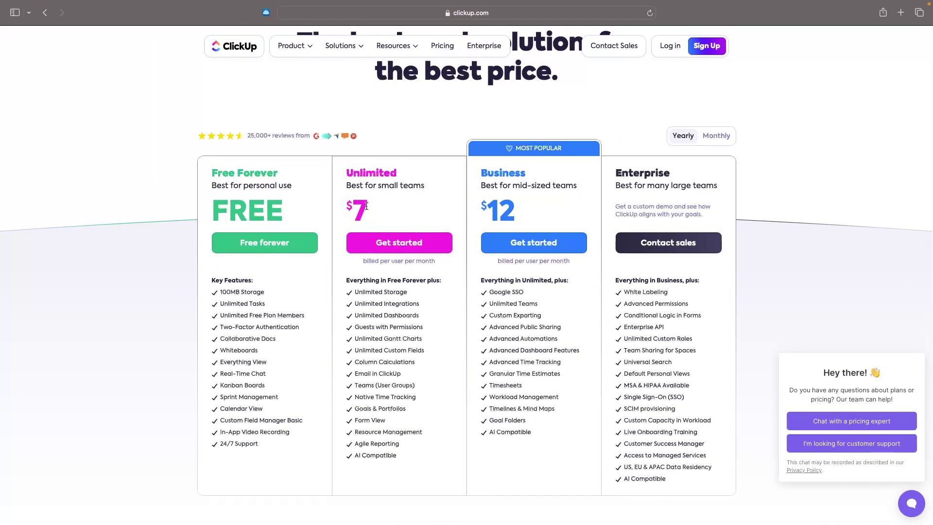
key("ctrl+Right")
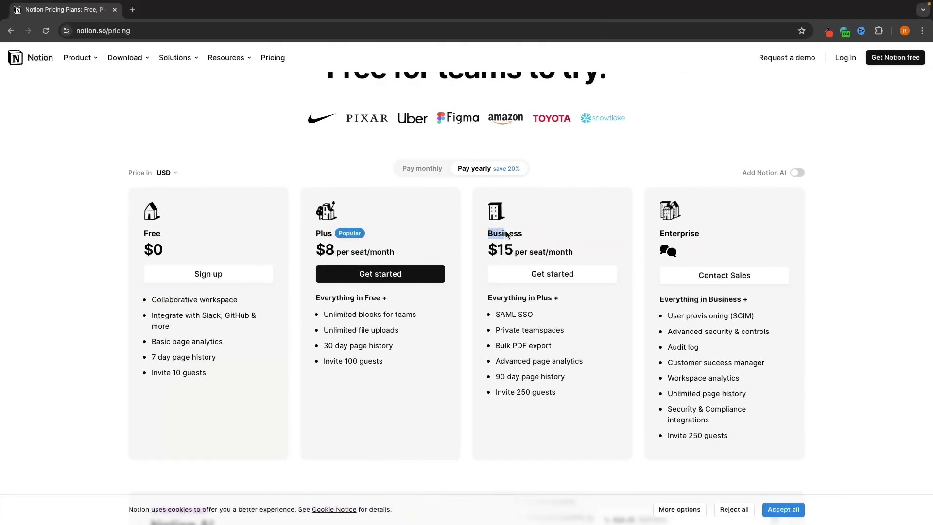
key("ctrl+Left")
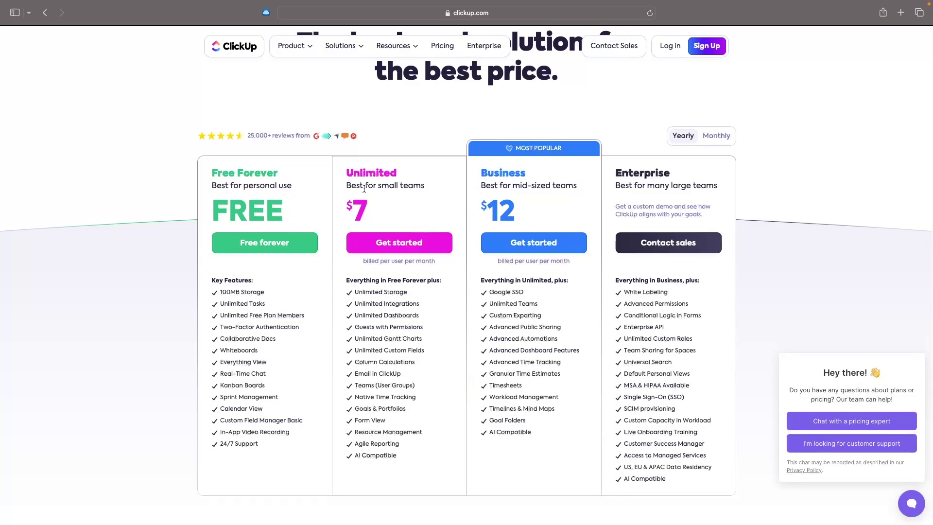
key("ctrl+Right")
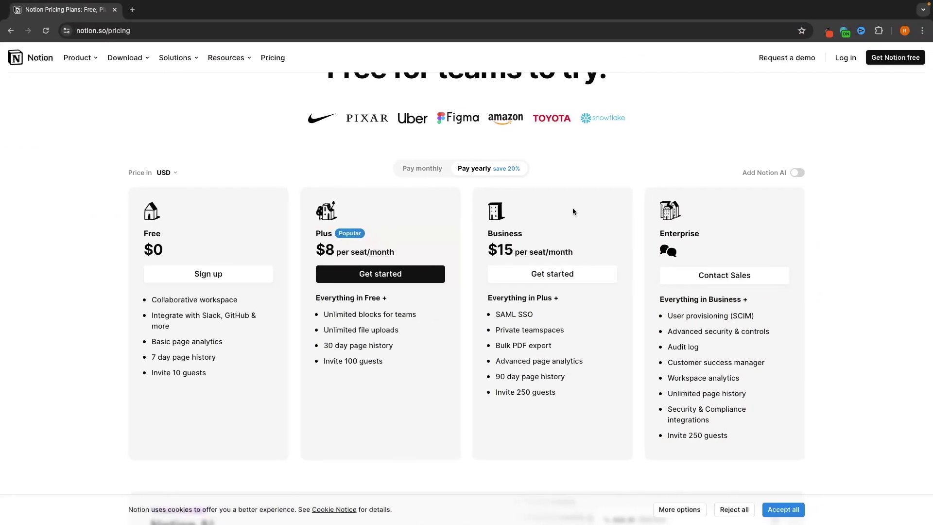
key("ctrl+Left")
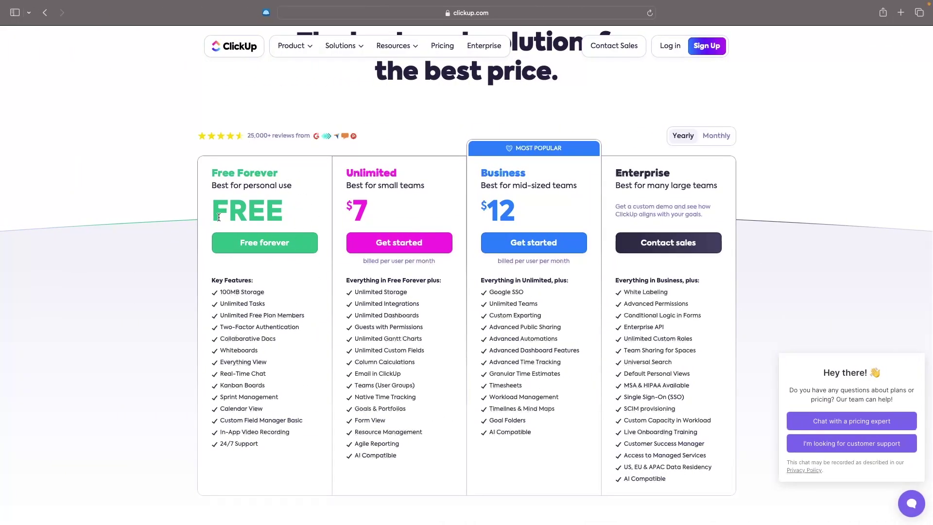
Step: Highlight ClickUp's FREE Free Forever price and compare it with Notion's plans
left_click_drag(306, 215, 215, 211)
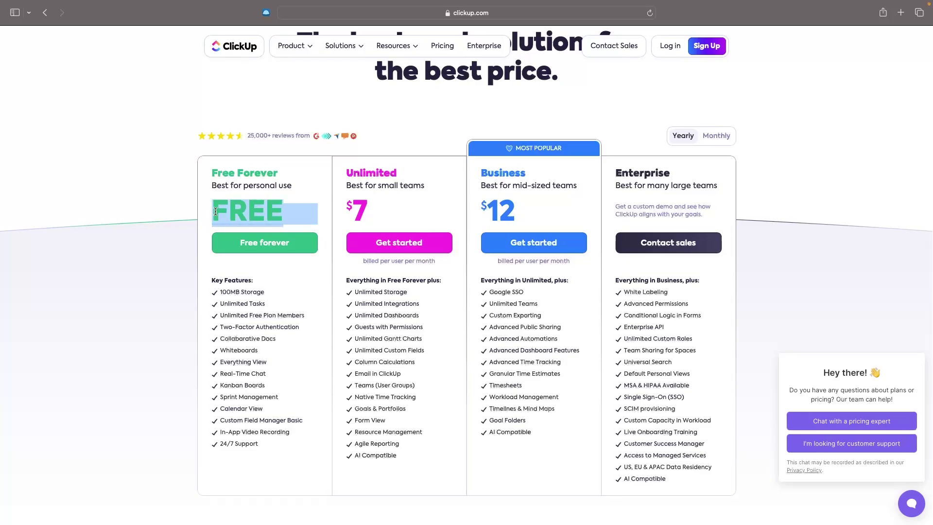
key("ctrl+Right")
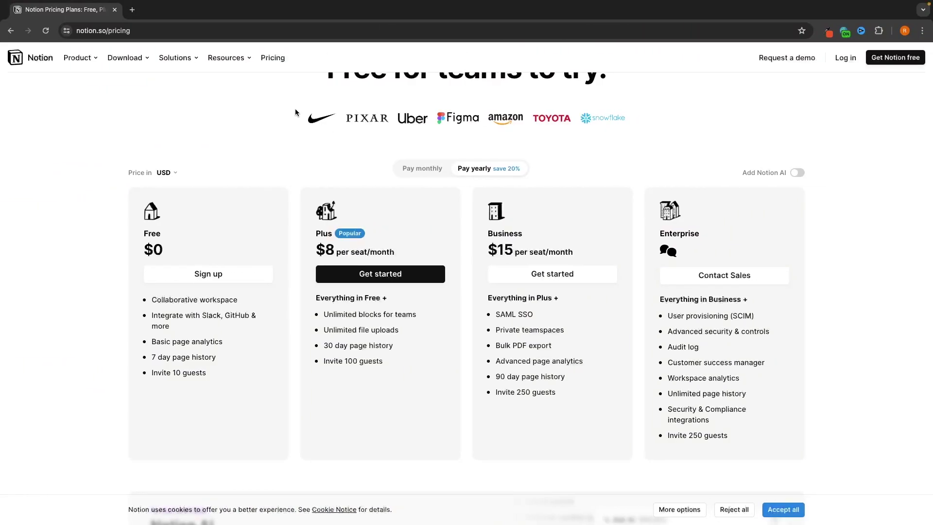
key("ctrl+Left")
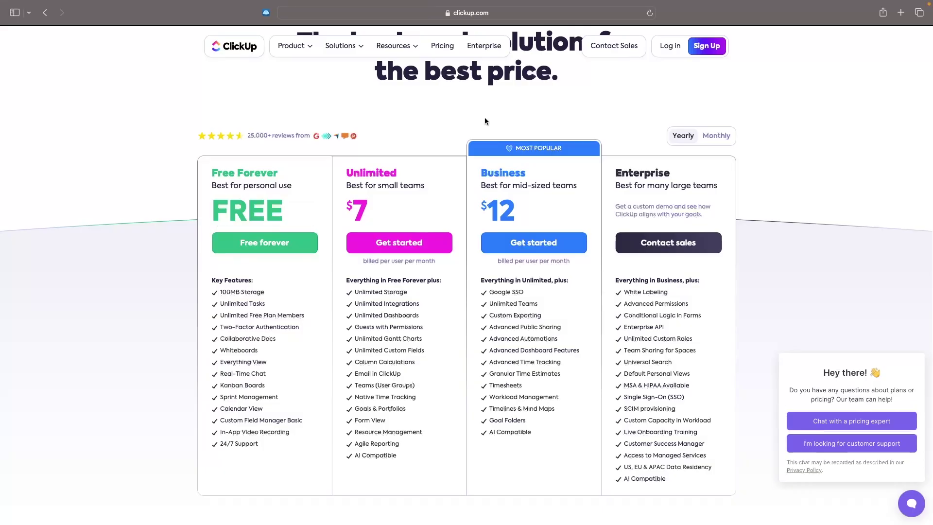
key("ctrl+Right")
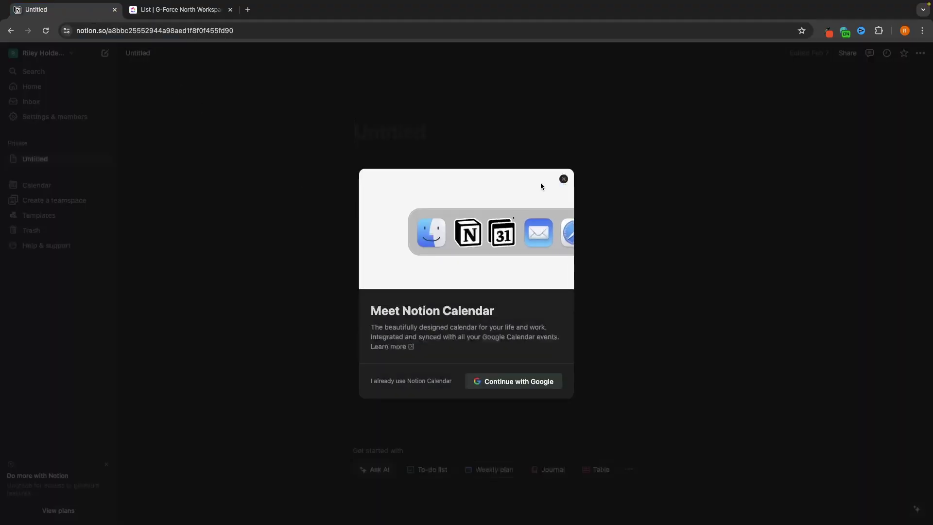
Step: Dismiss the Meet Notion Calendar announcement
left_click(562, 181)
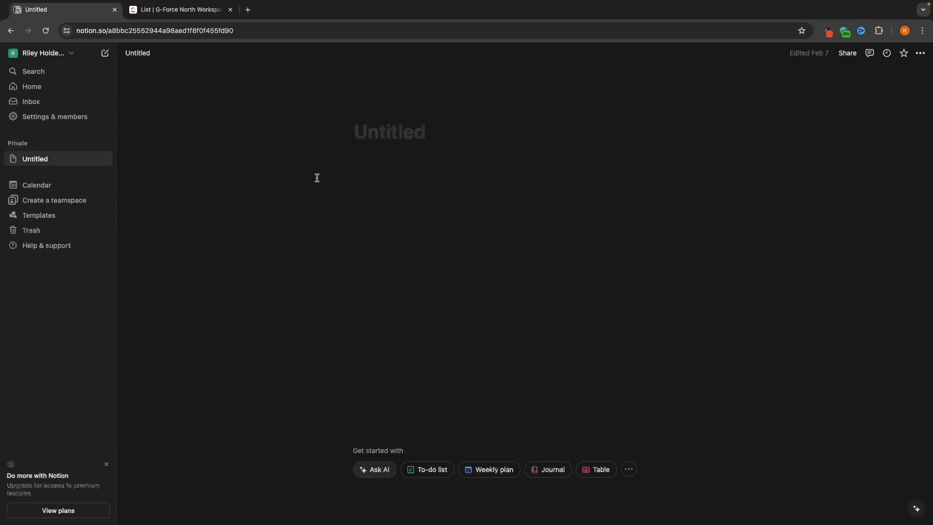
Step: Open Notion's template gallery and preview Design Portfolio, Investor update and Pitch deck
left_click(49, 218)
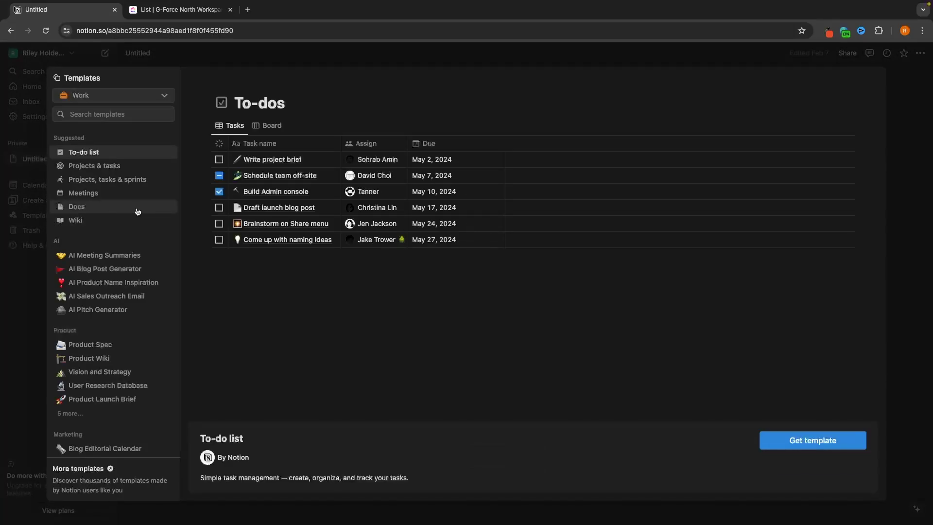
scroll(106, 249, "down", 5)
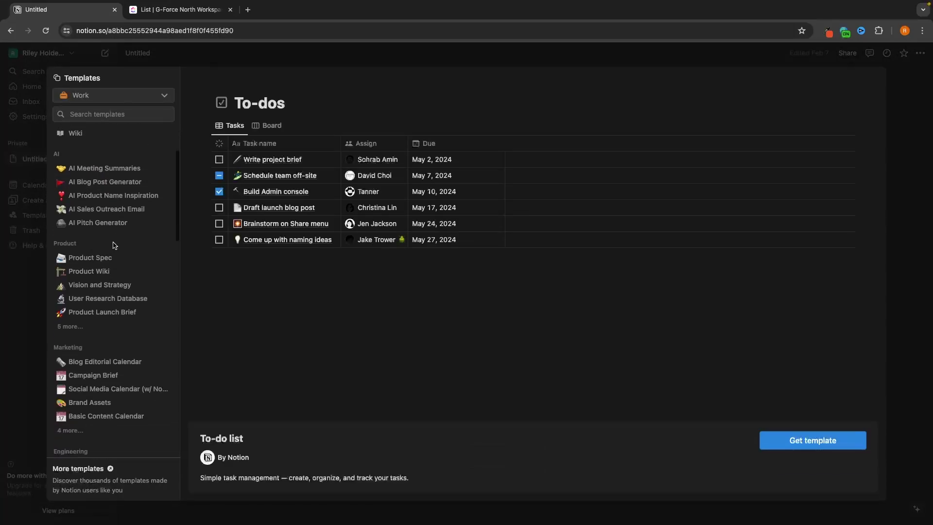
scroll(102, 291, "down", 6)
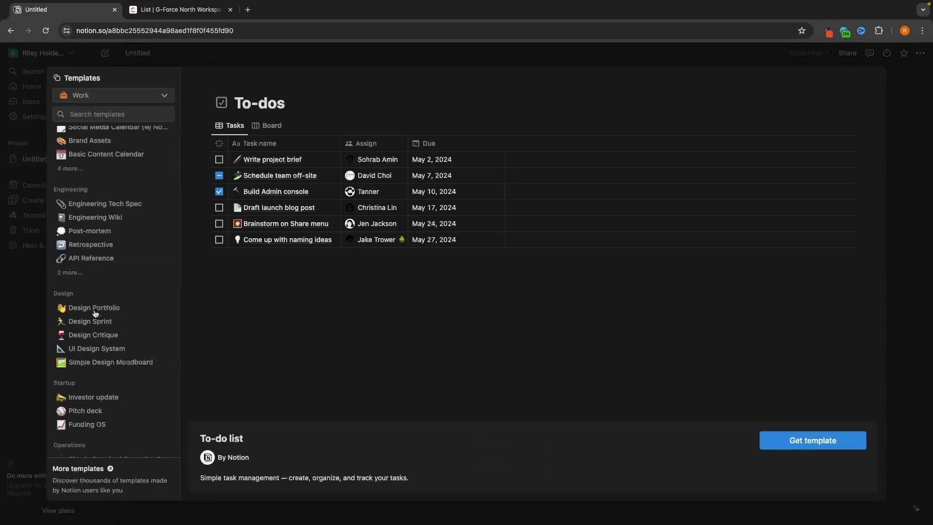
left_click(106, 310)
scroll(254, 296, "down", 5)
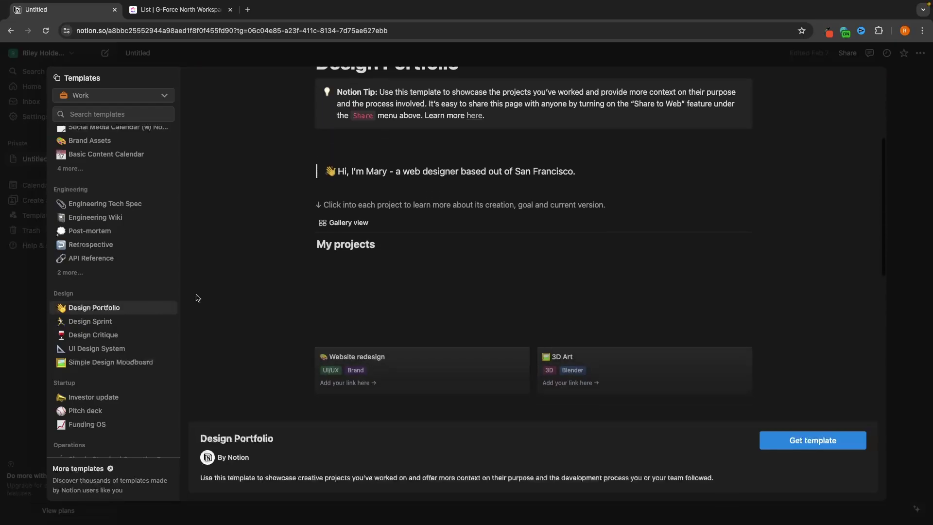
scroll(108, 299, "down", 1)
scroll(109, 299, "down", 3)
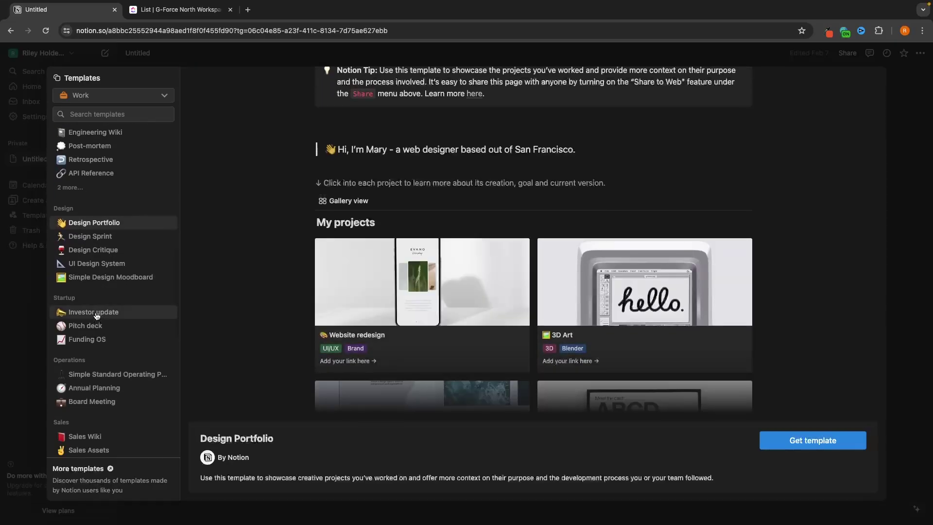
left_click(80, 312)
left_click(77, 328)
Step: Preview the Sales CRM, Interview Guide and Employee Benefits templates
scroll(76, 333, "down", 5)
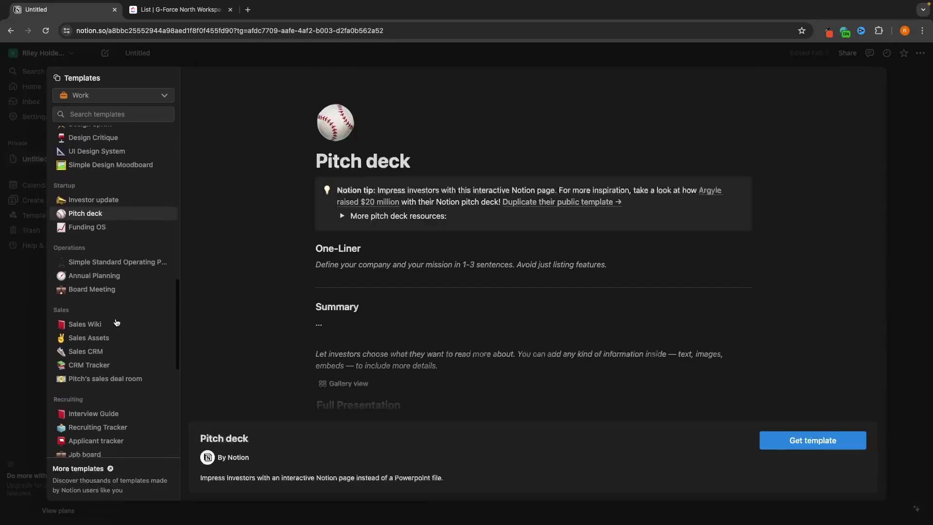
left_click(83, 353)
scroll(96, 313, "down", 5)
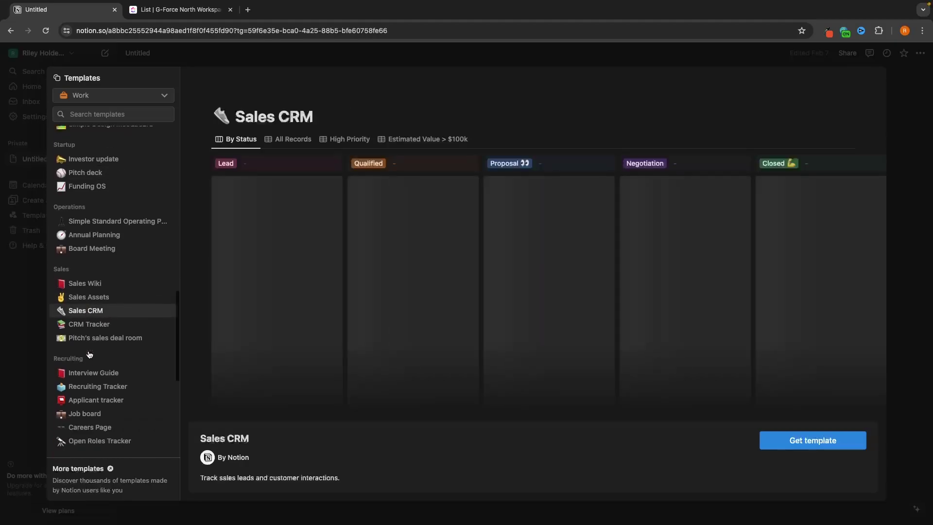
left_click(96, 313)
scroll(96, 314, "down", 3)
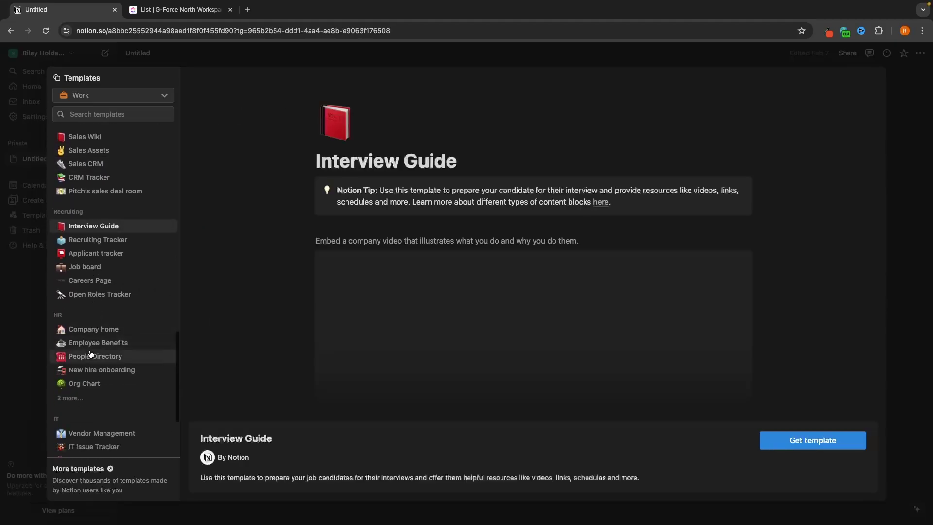
left_click(98, 343)
Step: Scroll through the Employee Benefits preview, then close the gallery without adding a template
scroll(468, 199, "down", 5)
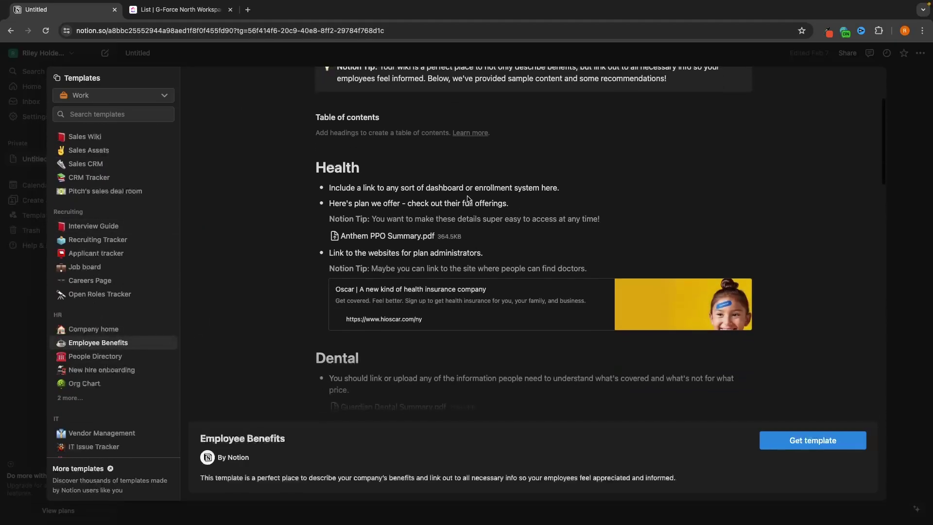
scroll(468, 200, "down", 5)
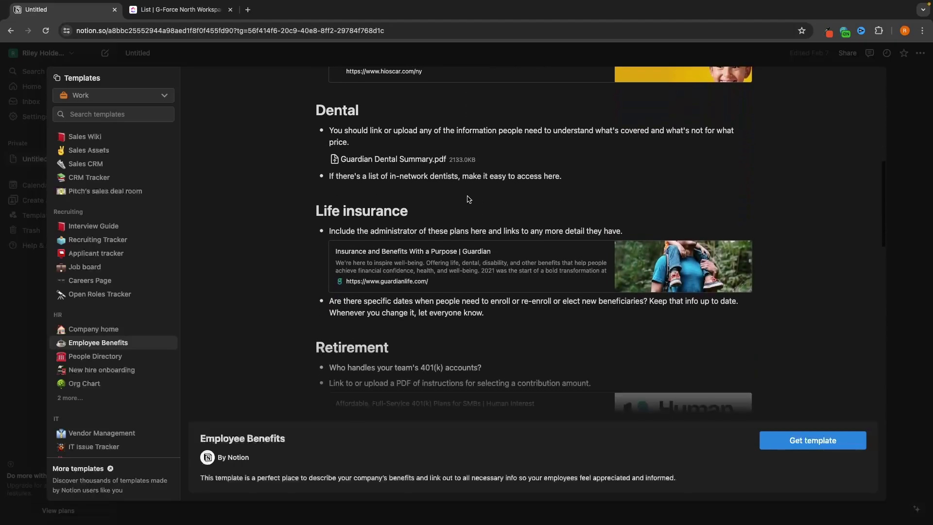
scroll(468, 199, "down", 4)
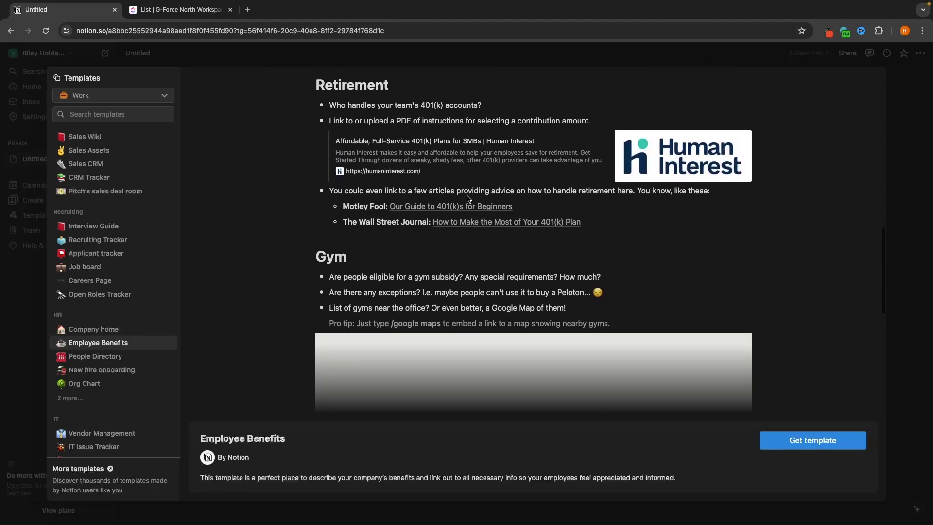
scroll(468, 200, "down", 3)
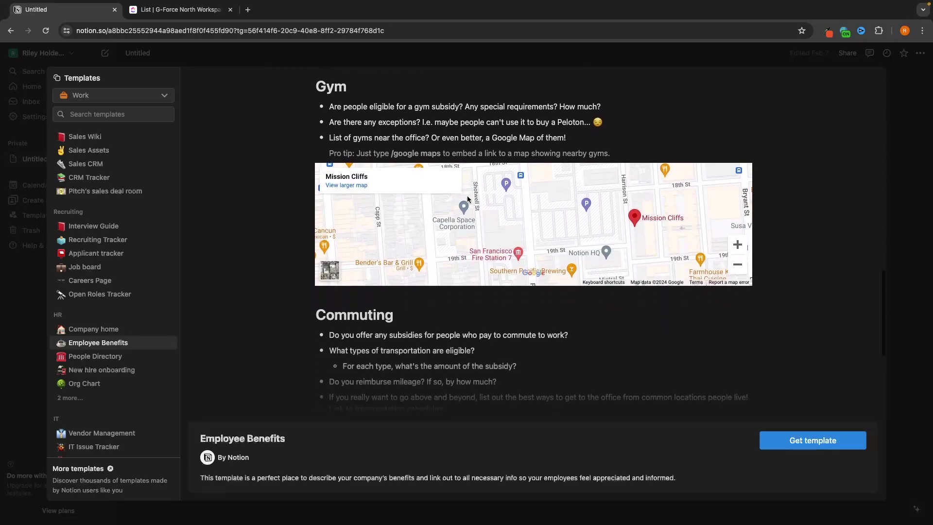
scroll(468, 199, "up", 15)
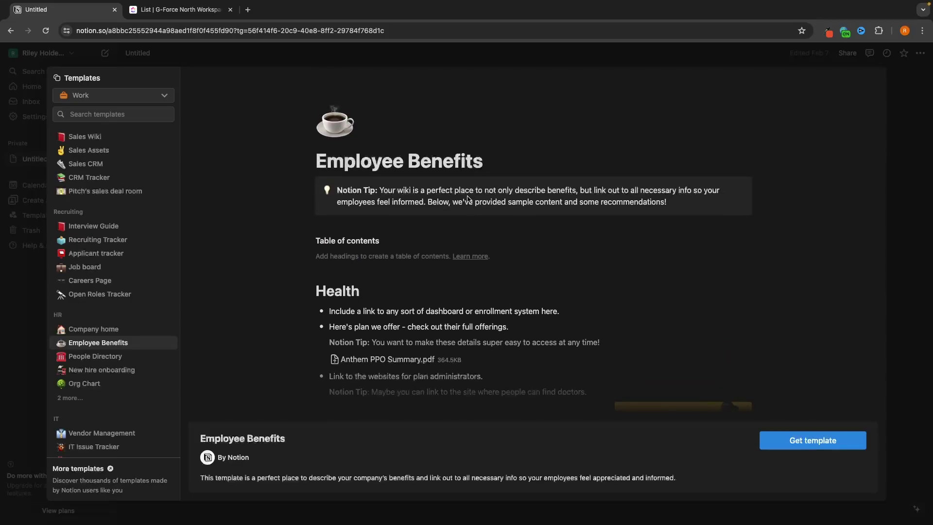
scroll(172, 190, "up", 10)
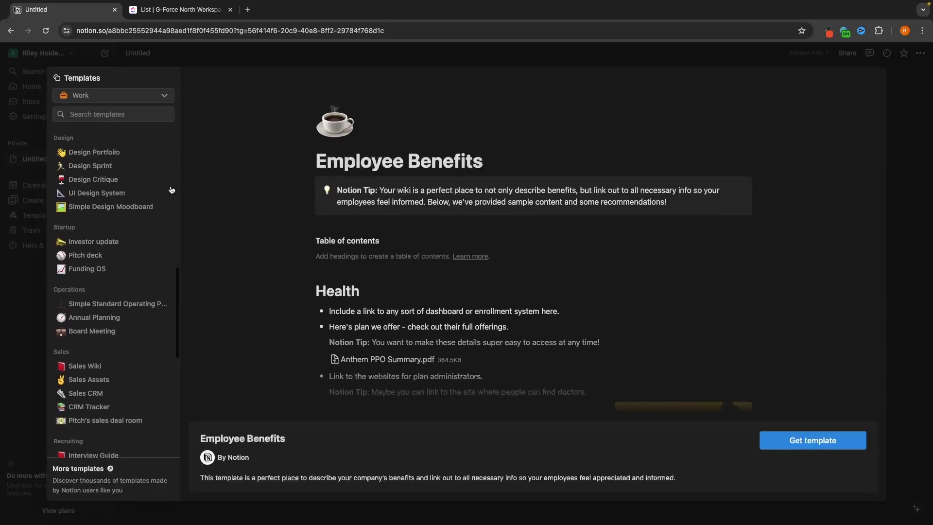
scroll(171, 190, "up", 10)
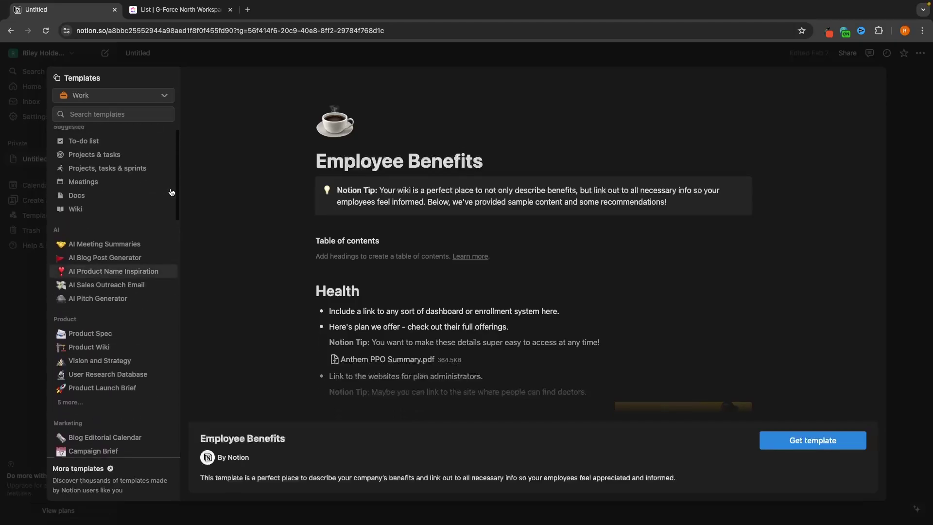
scroll(112, 219, "down", 1)
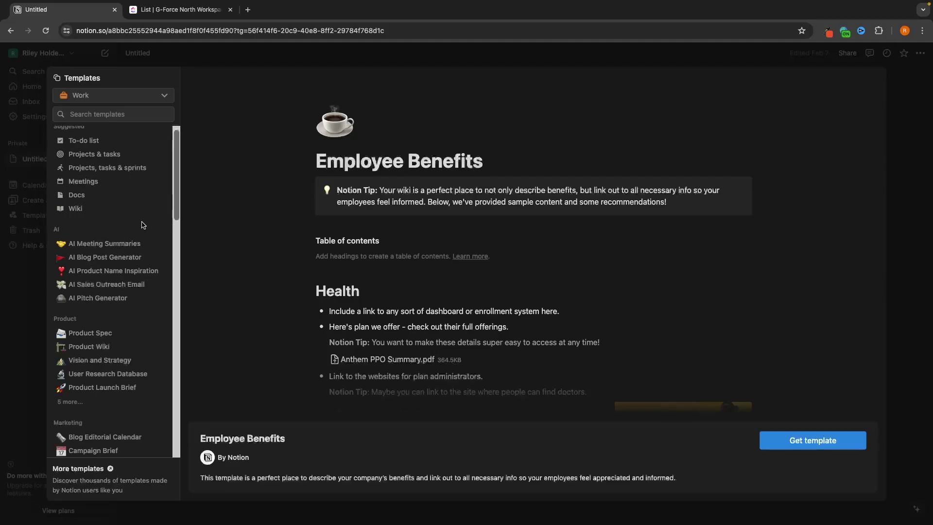
scroll(144, 225, "down", 5)
scroll(144, 224, "down", 4)
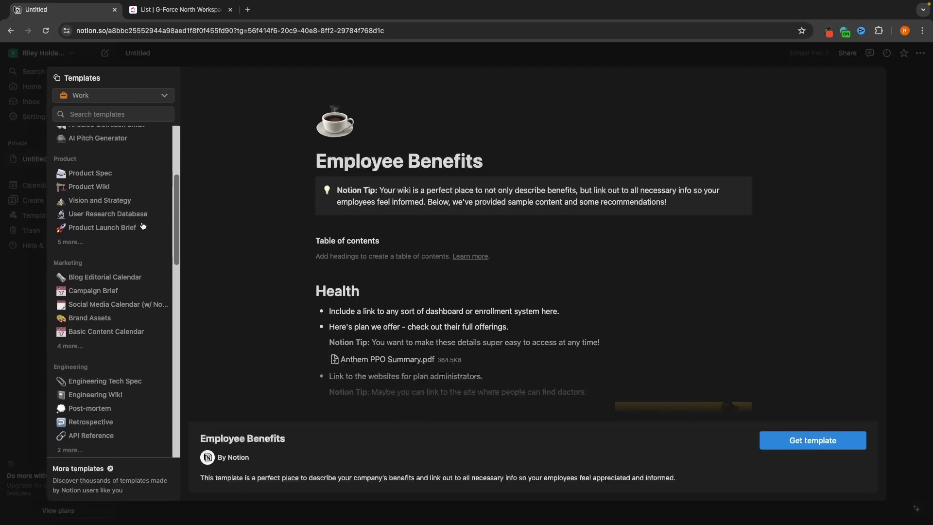
left_click(915, 71)
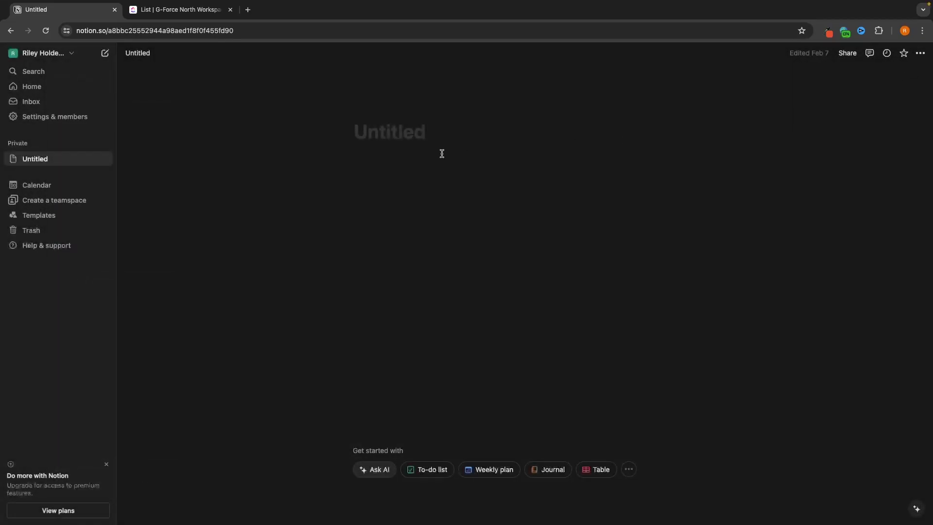
Step: In ClickUp, create a blank doc from Docs and close it unedited
left_click(179, 9)
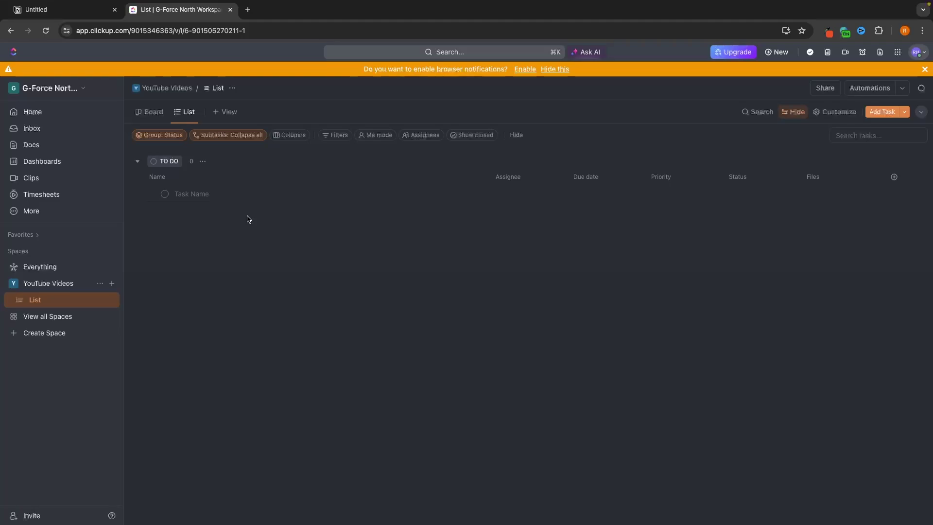
left_click(48, 145)
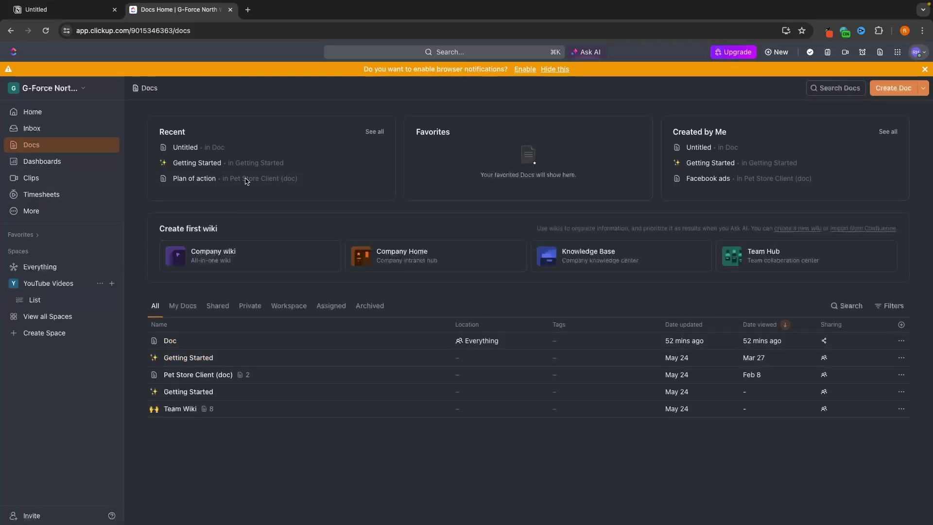
left_click(893, 88)
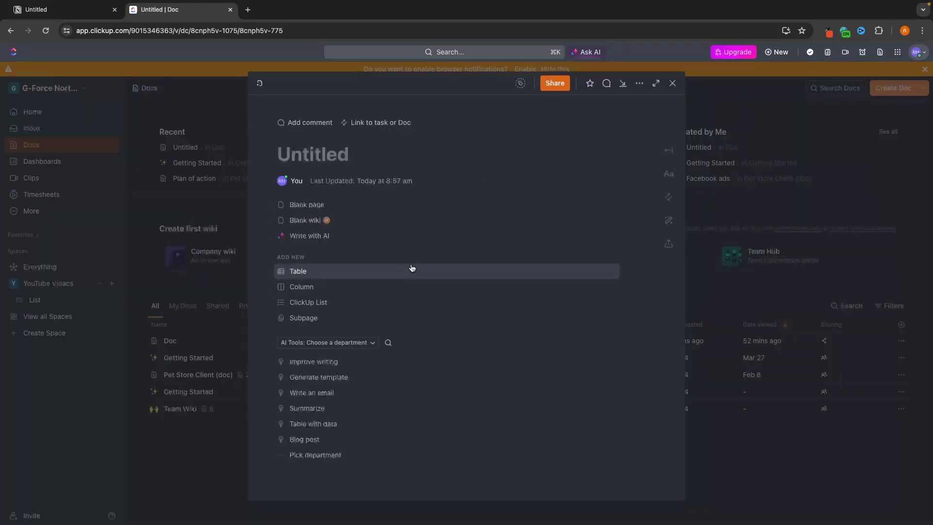
left_click(673, 83)
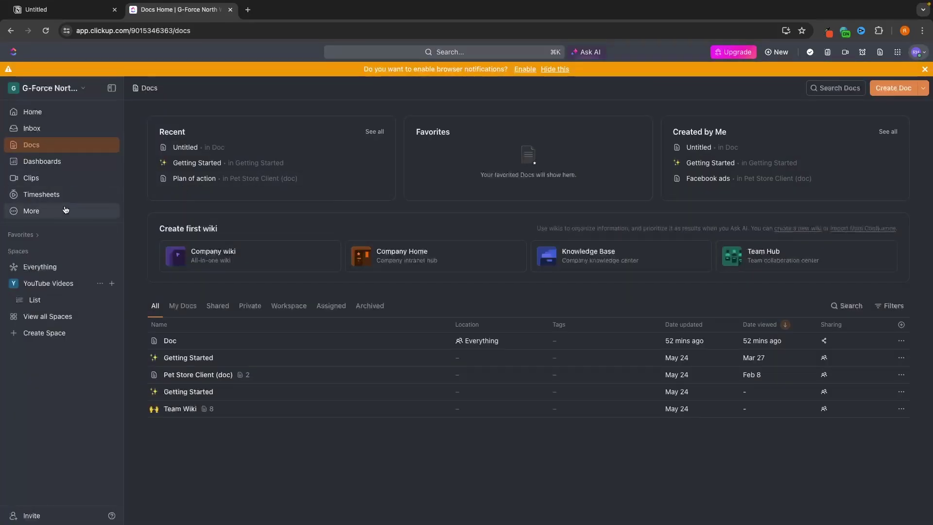
Step: Visit ClickUp's Whiteboards hub, then return to Notion's template gallery
mouse_move(65, 209)
left_click(51, 265)
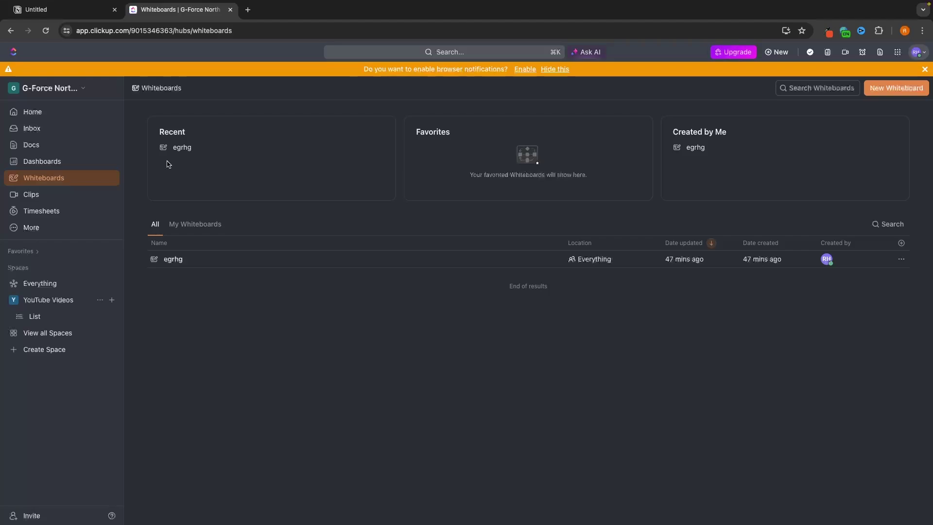
left_click(95, 13)
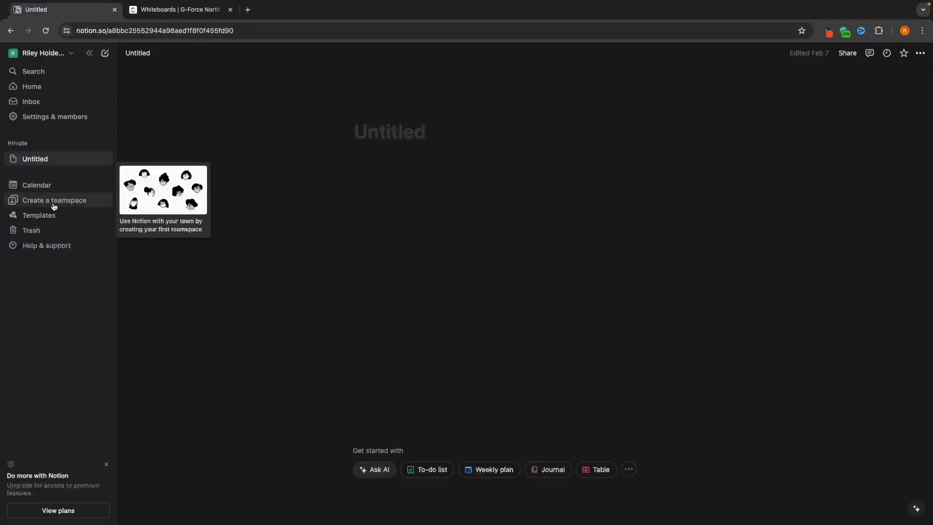
left_click(46, 217)
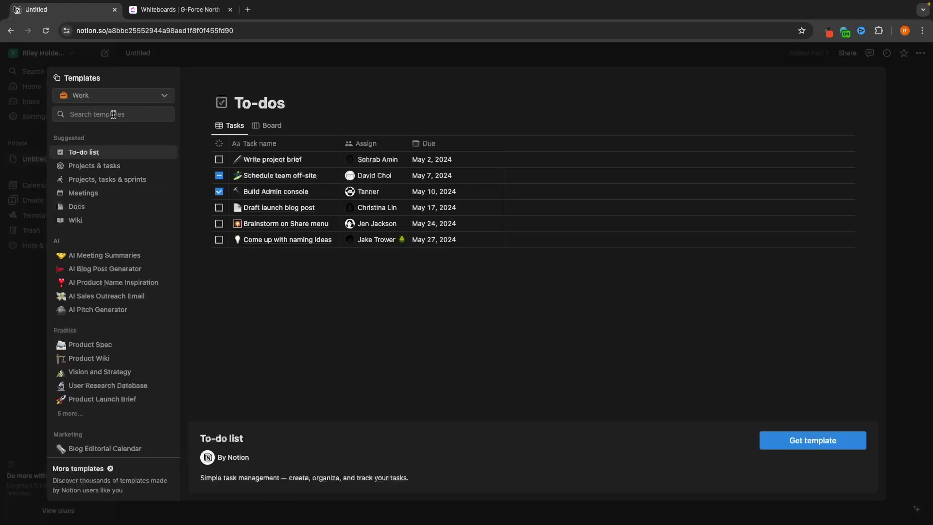
Step: Add Notion's Projects & tasks template as a page, then start adding to ClickUp's YouTube Videos space
left_click(92, 168)
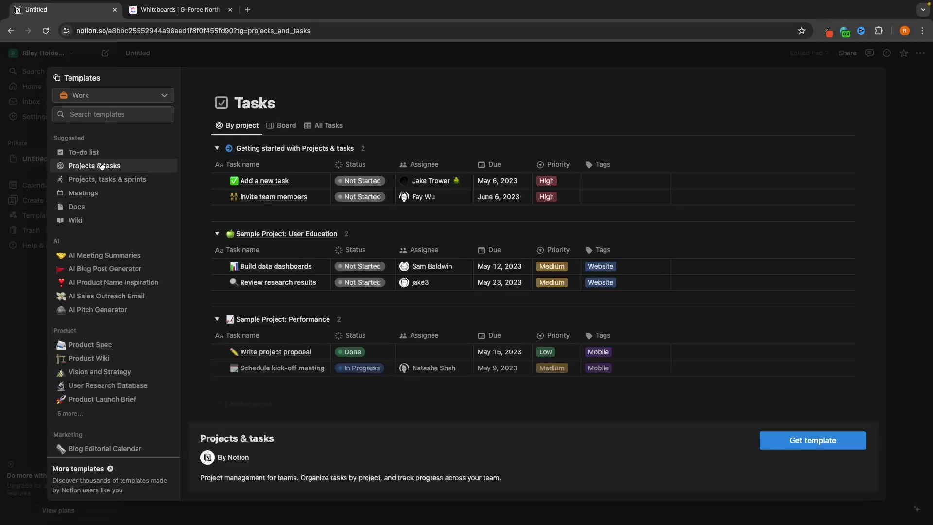
left_click(781, 446)
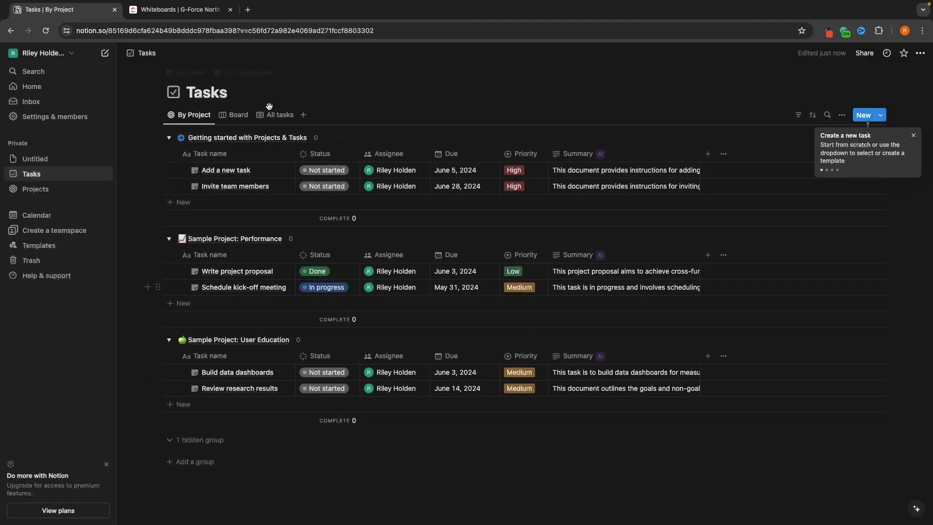
key("ctrl+Tab")
left_click(112, 300)
Step: Create a new ClickUp list named 'Test' under YouTube Videos
left_click(130, 317)
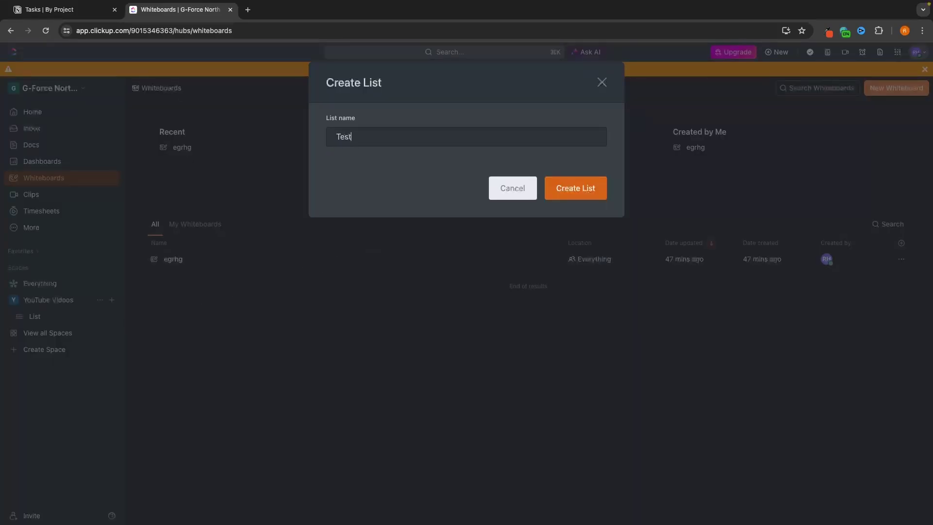
left_click(567, 188)
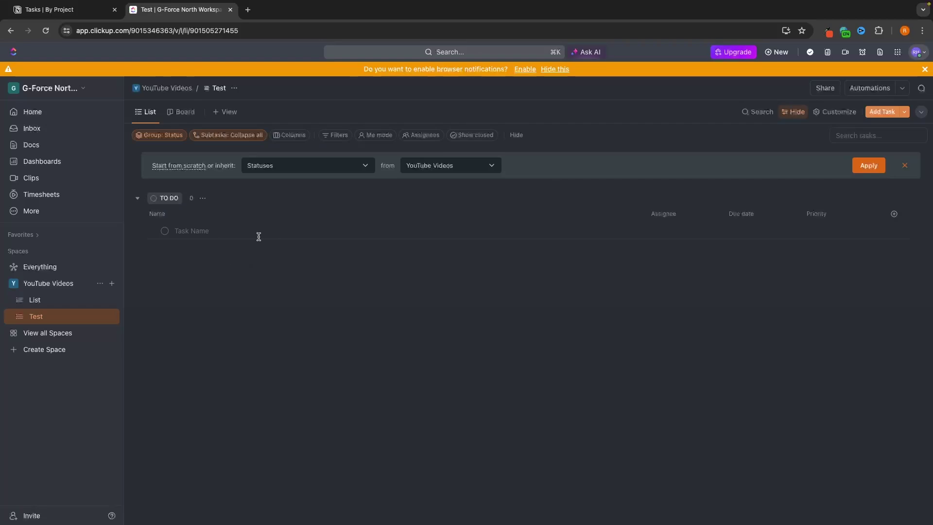
key("ctrl+Tab")
Step: Delete the Getting started and Performance sample groups from the Tasks database
left_click(321, 167)
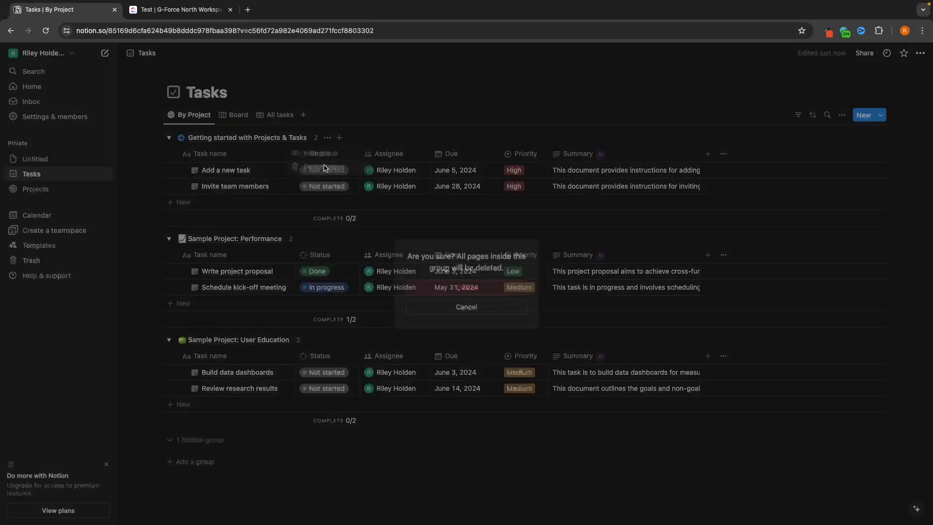
left_click(507, 288)
left_click(302, 138)
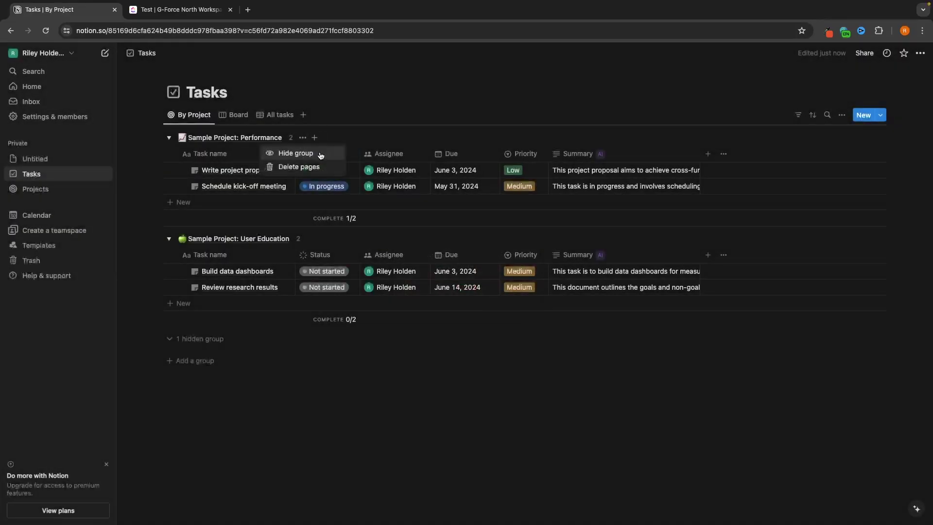
left_click(298, 168)
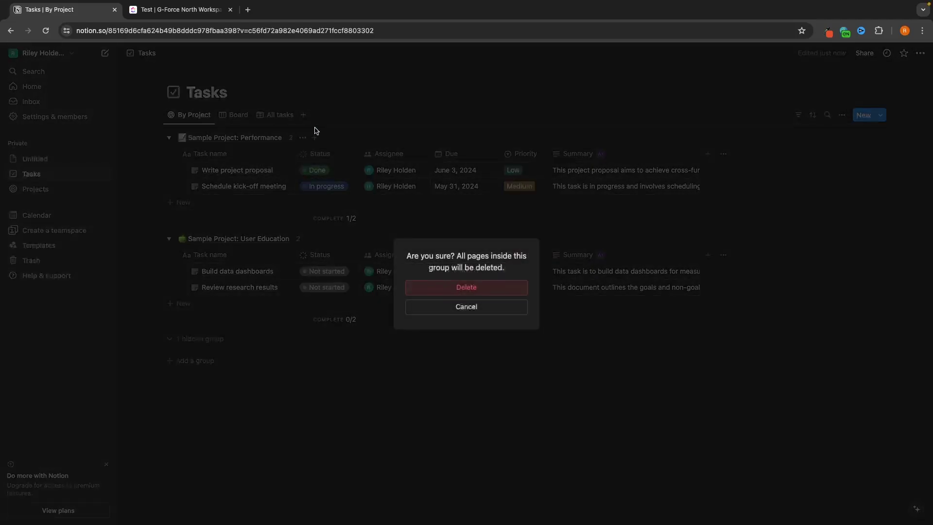
left_click(483, 288)
Step: Rename the Notion Tasks page to 'YouTube videos'
double_click(208, 96)
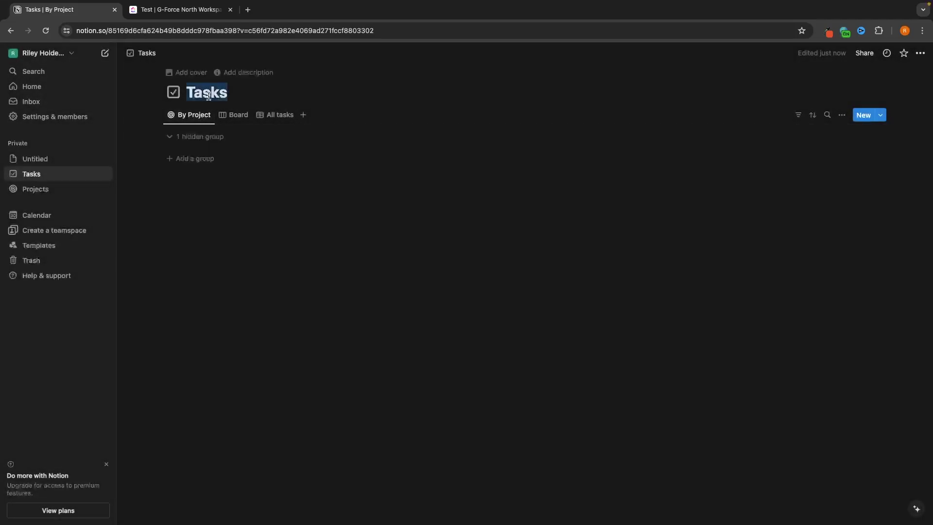
type("youTu")
key("BackSpace")
key("BackSpace")
key("BackSpace")
key("BackSpace")
key("BackSpace")
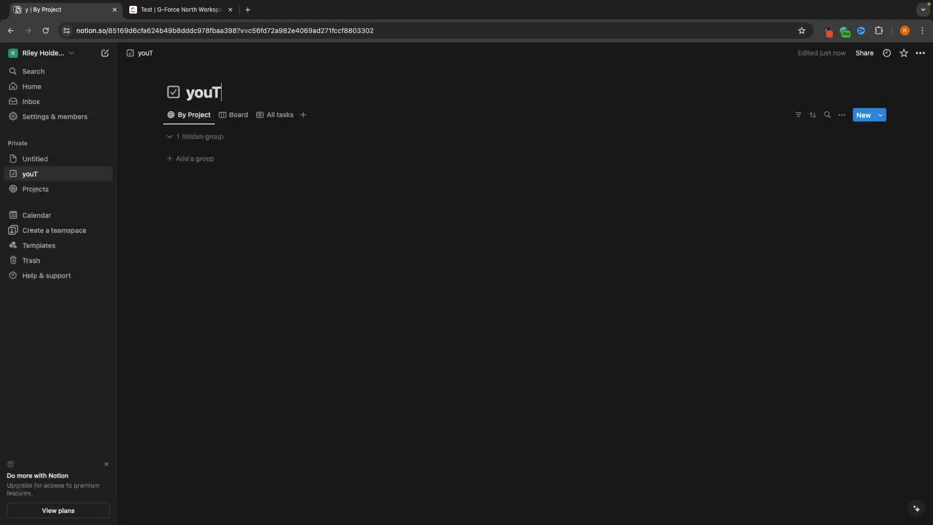
type("YouTube videos")
left_click(180, 9)
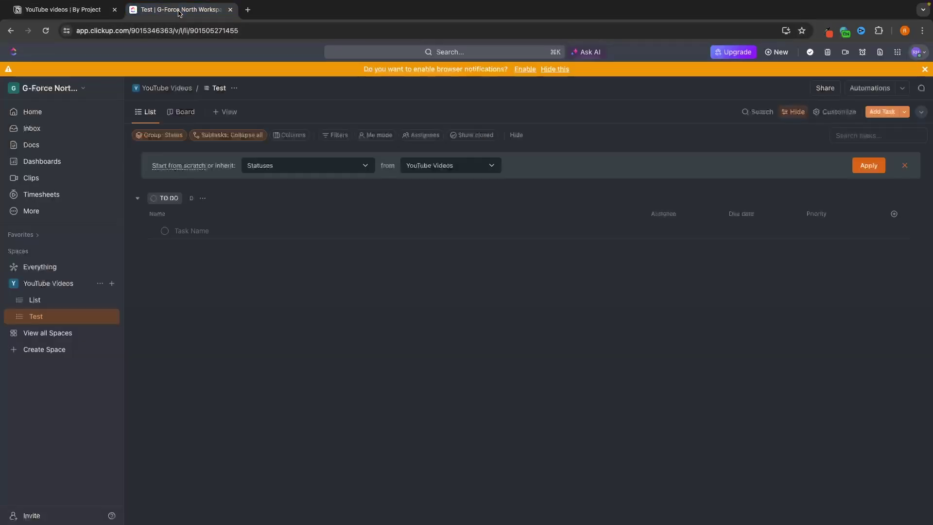
Step: Rename the ClickUp Test list to 'YouTube videos'
left_click(220, 88)
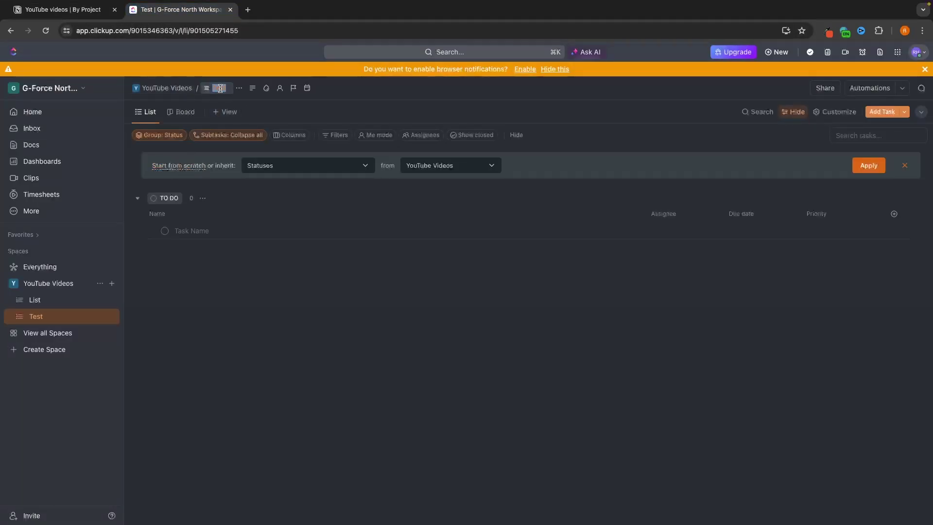
type("YouTube")
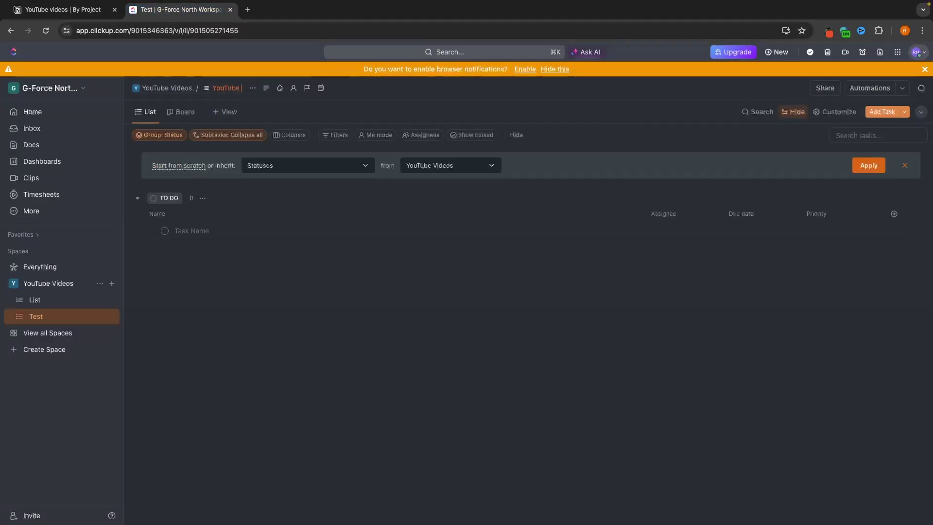
type(" videos")
key("Return")
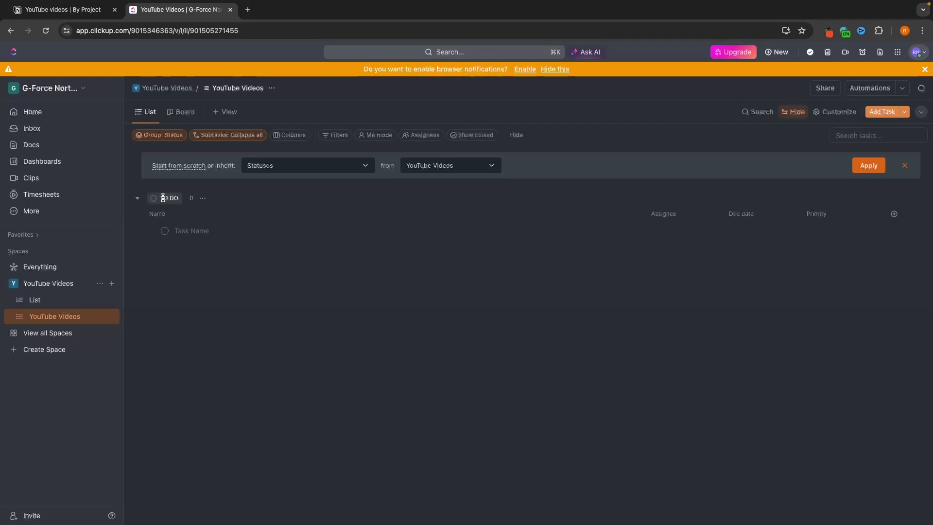
Step: Add a 'Clickup vs Notion' task under TO DO in the list
left_click(189, 231)
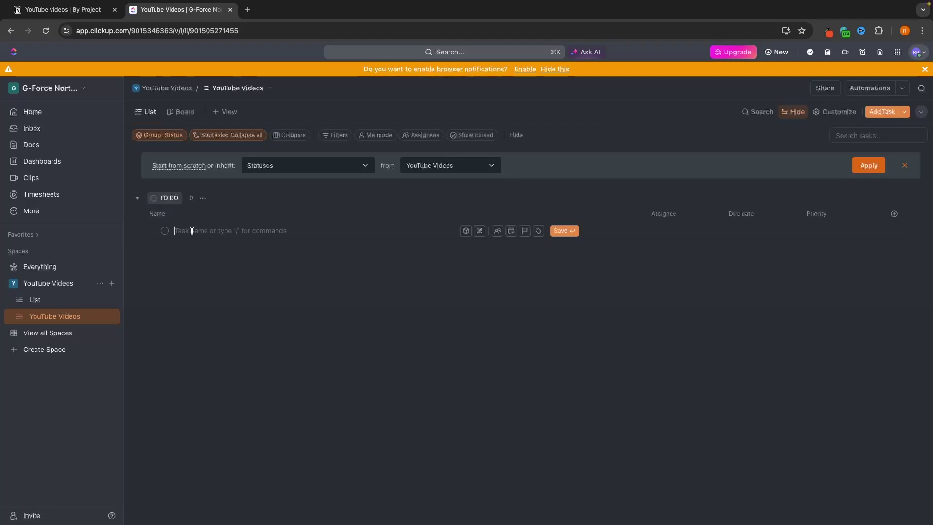
type("Clickup vs Notion")
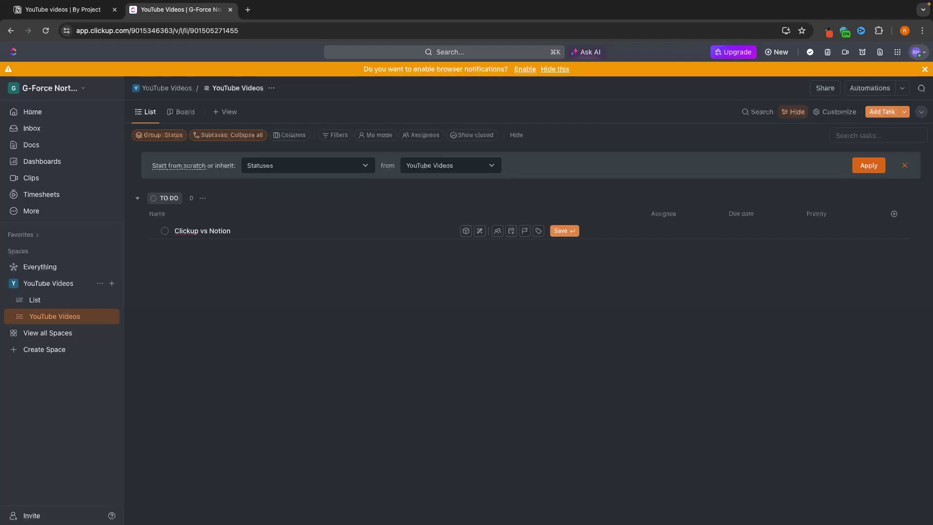
key("Return")
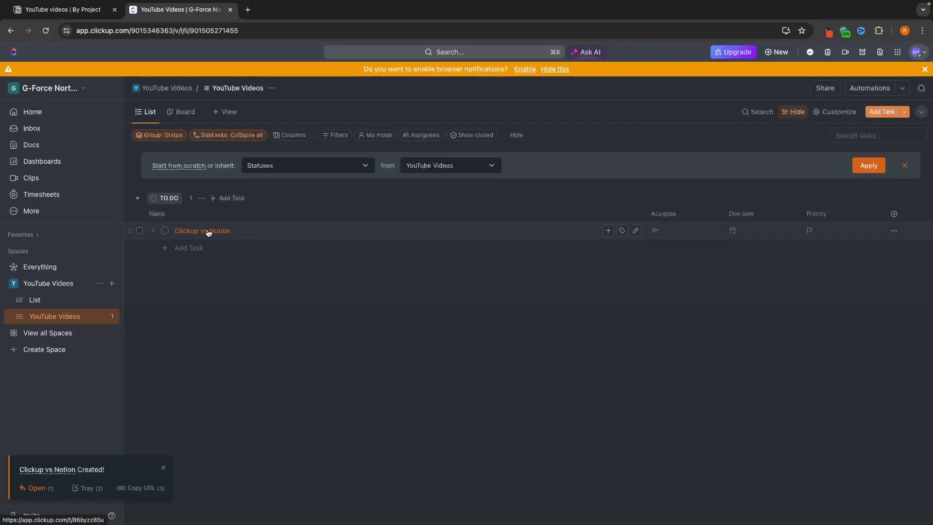
left_click(63, 9)
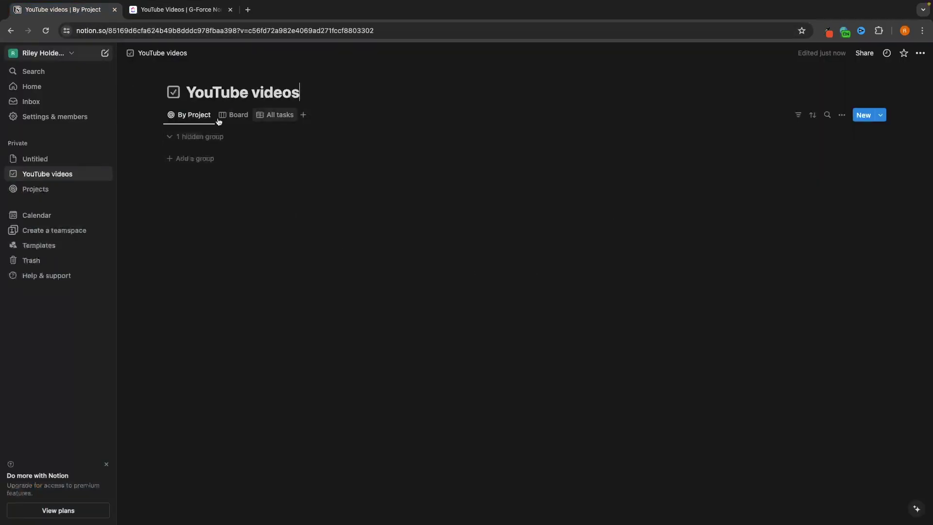
Step: Add a new Notion database task titled 'Clickup vs Notion' and close its side peek
left_click(863, 115)
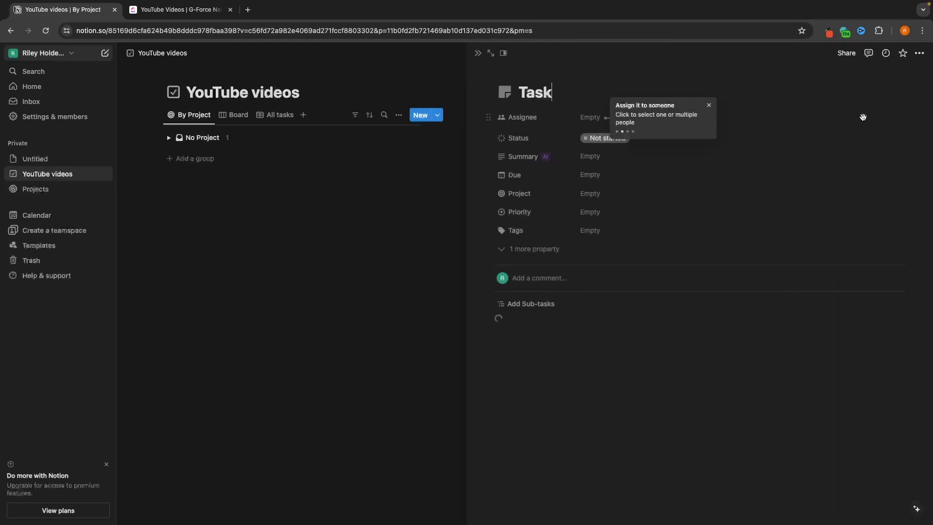
left_click_drag(558, 92, 516, 92)
type("Clickup vs Notion")
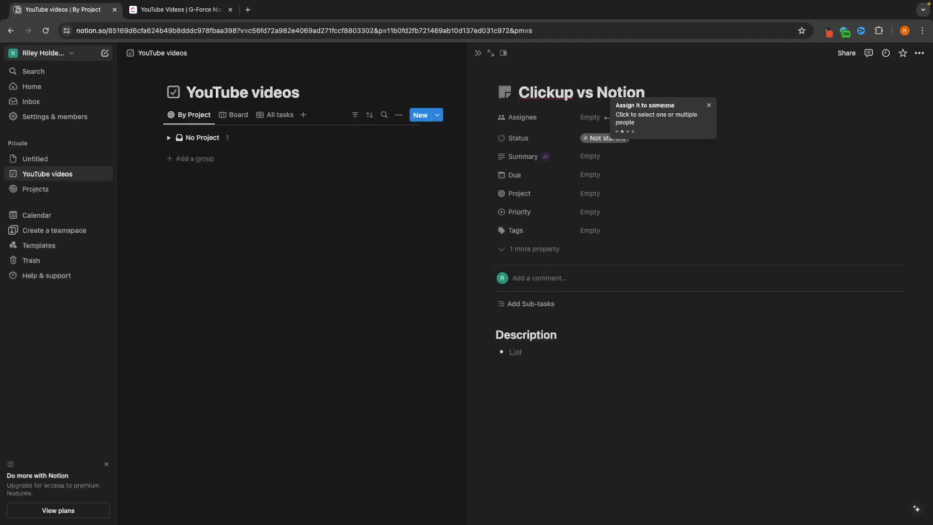
left_click(401, 148)
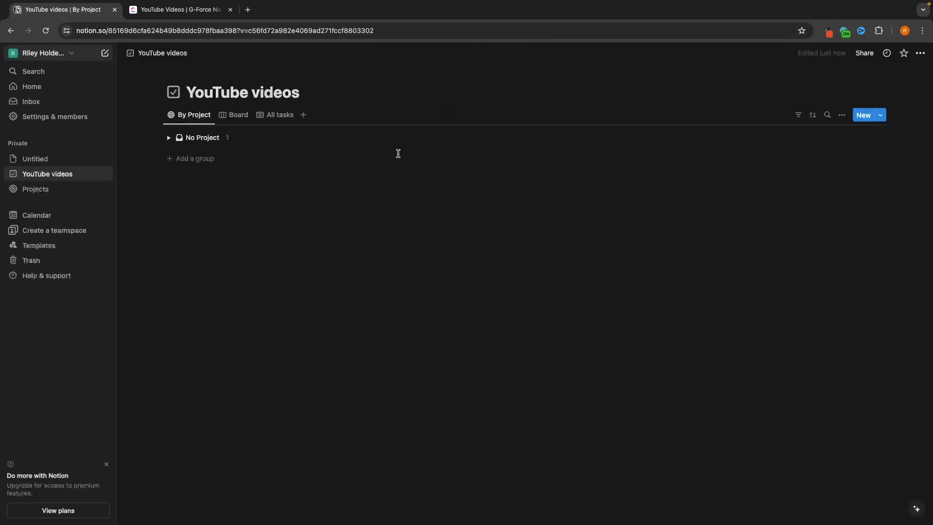
Step: Compare both apps, peek at the Notion task, then open ClickUp's 'Clickup vs Notion' task details
left_click(180, 9)
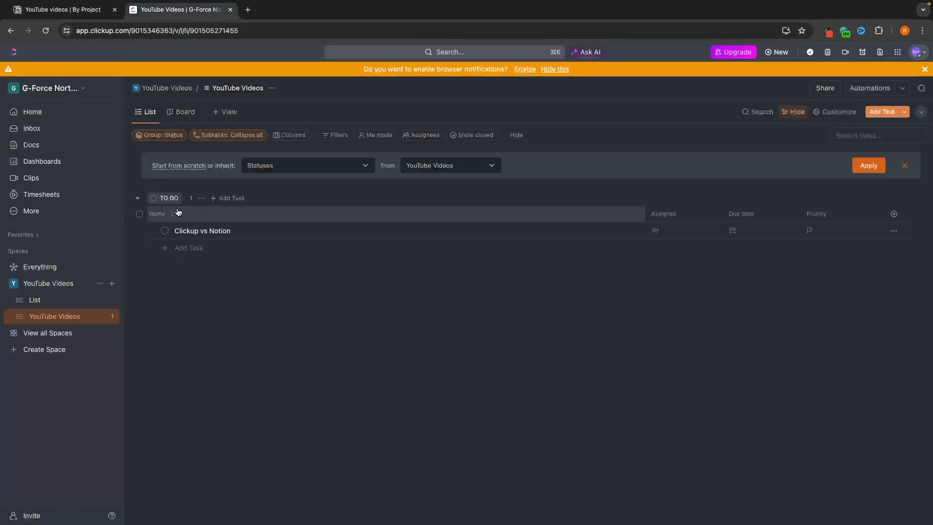
left_click(92, 8)
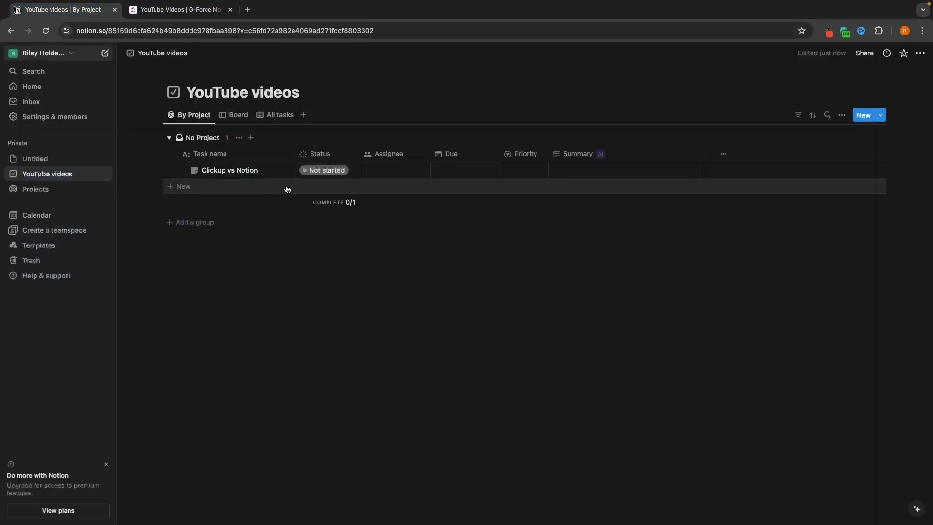
left_click(180, 10)
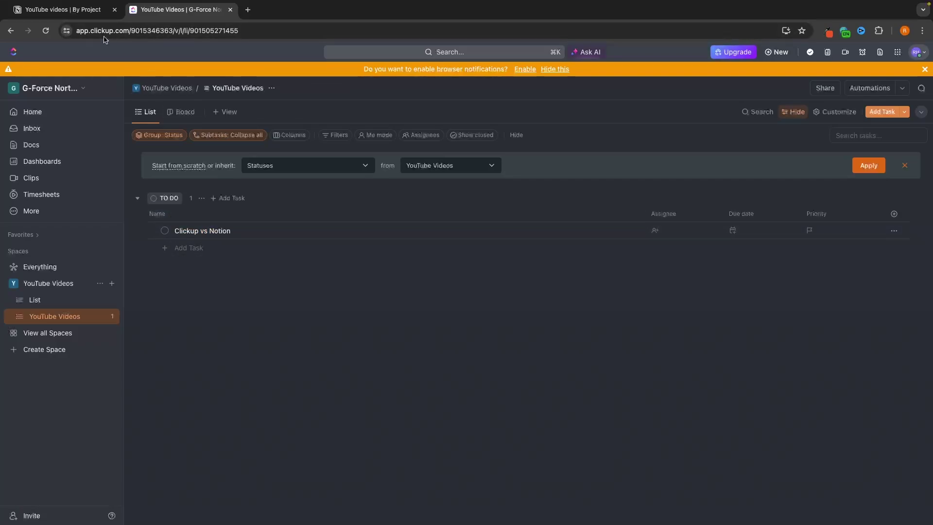
left_click(57, 10)
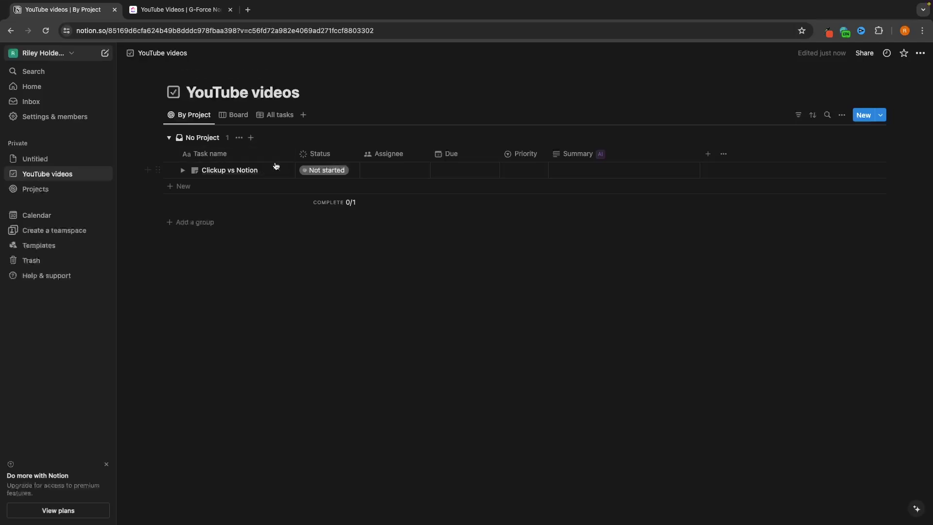
left_click(280, 171)
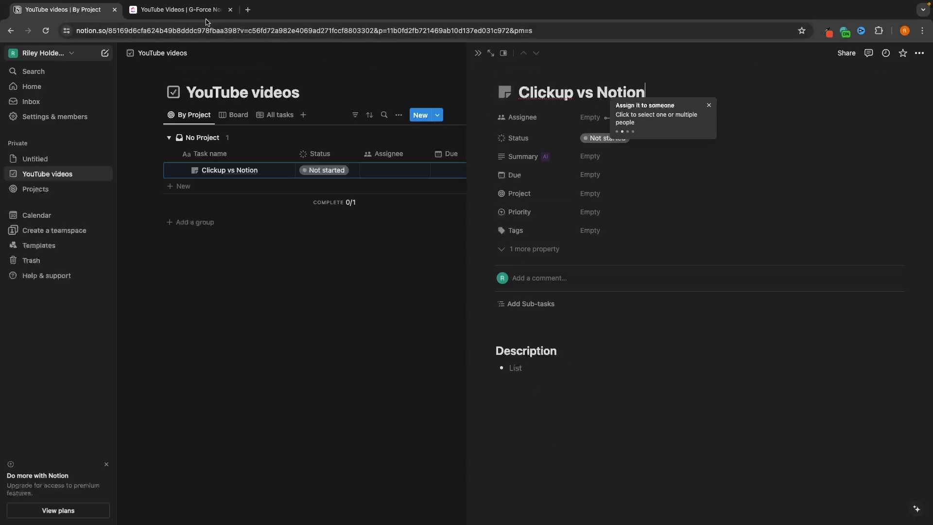
left_click(187, 16)
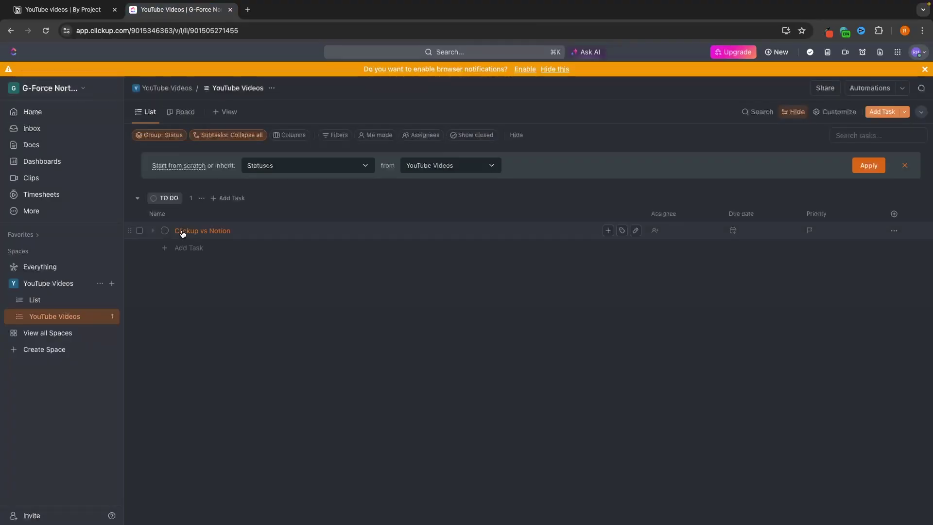
left_click(210, 231)
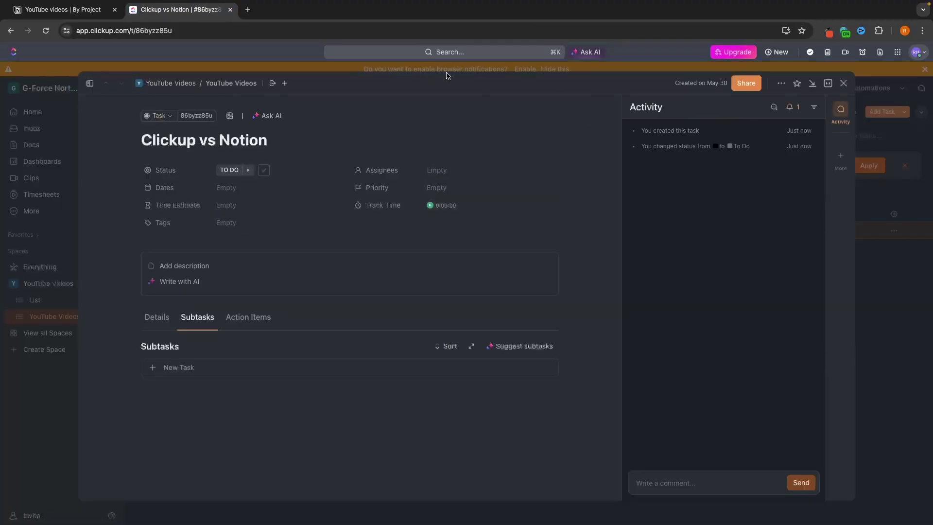
Step: Add sub-tasks Script video, Record video, Edit video and Upload video to the Notion task
left_click(54, 15)
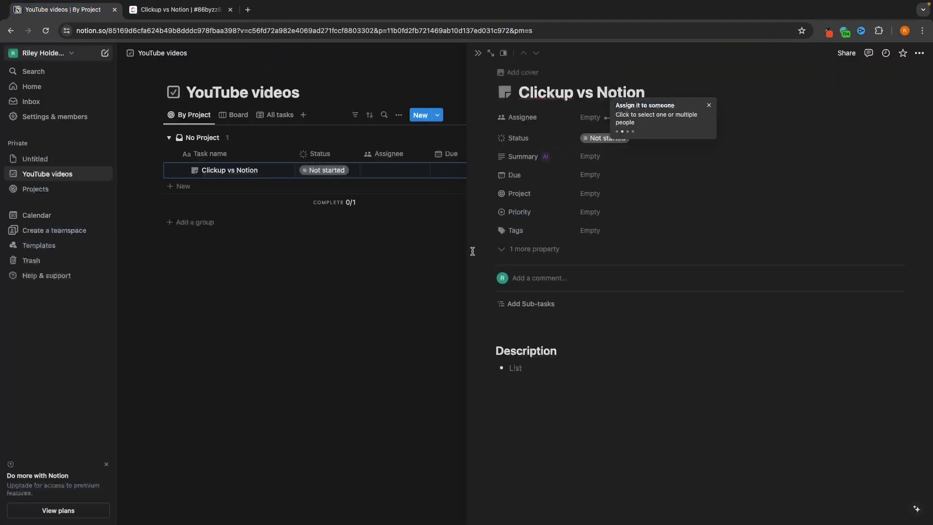
left_click(708, 105)
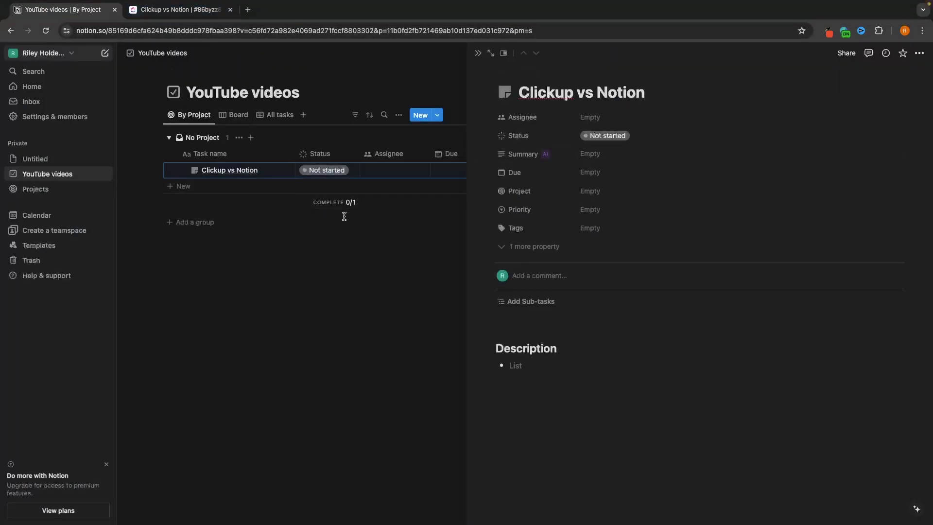
left_click(514, 306)
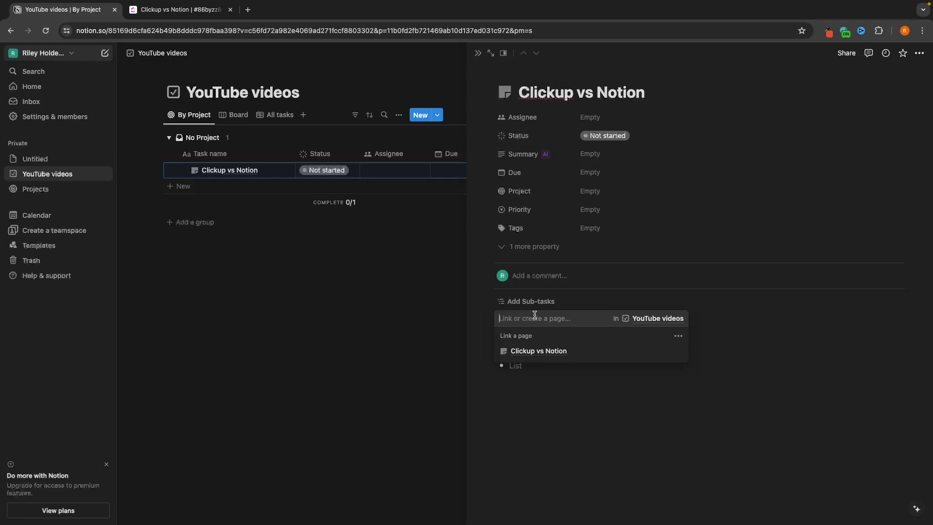
type("Script video")
key("Return")
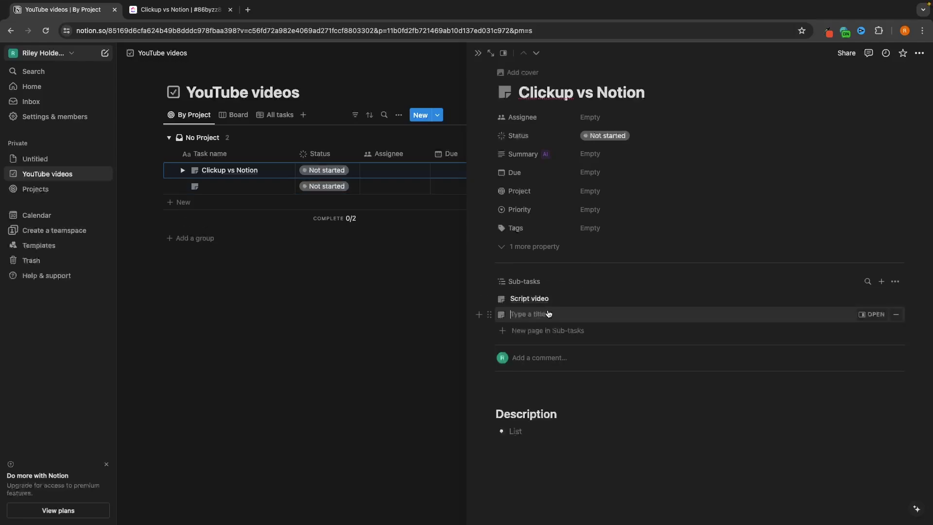
type("R")
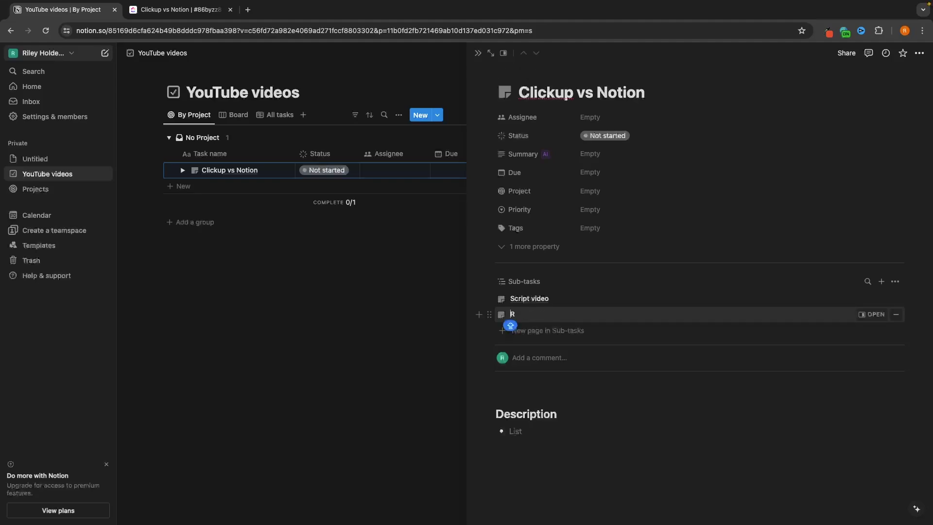
type("ecord video")
key("Return")
type("Edit video")
key("Return")
type("Uplo")
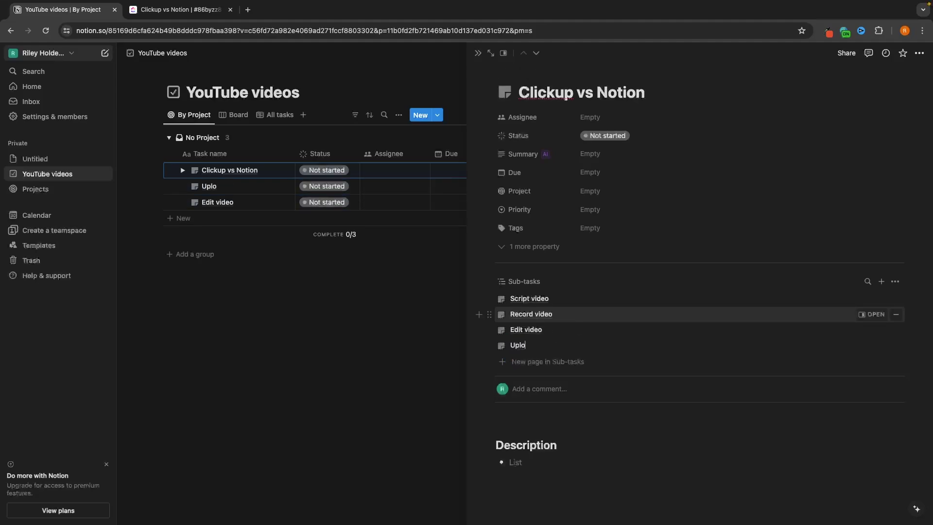
type("ad video")
key("Return")
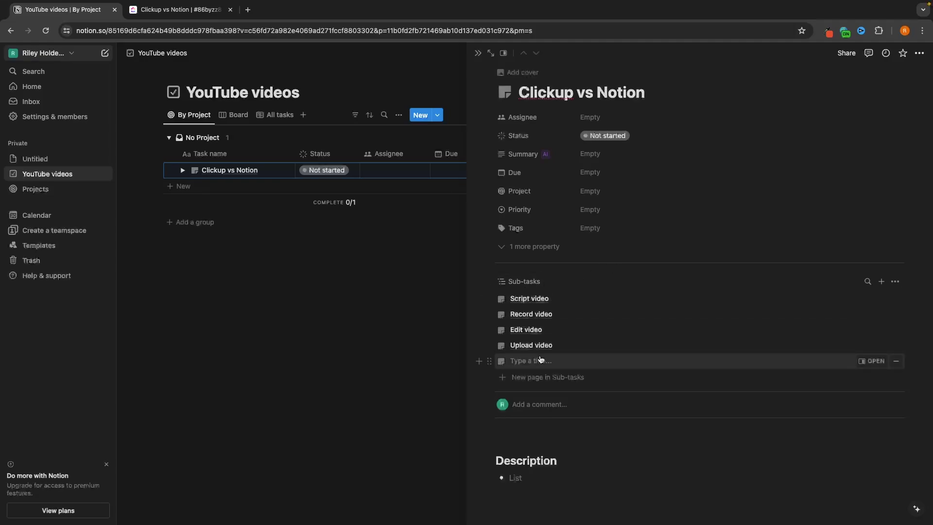
Step: Close the peek and expand then collapse the task's sub-items in the table
mouse_move(927, 5)
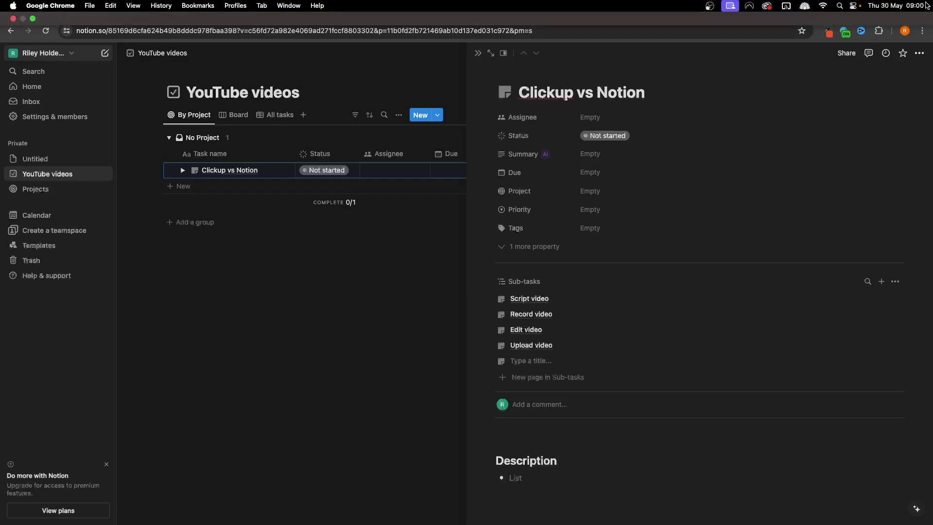
left_click(377, 260)
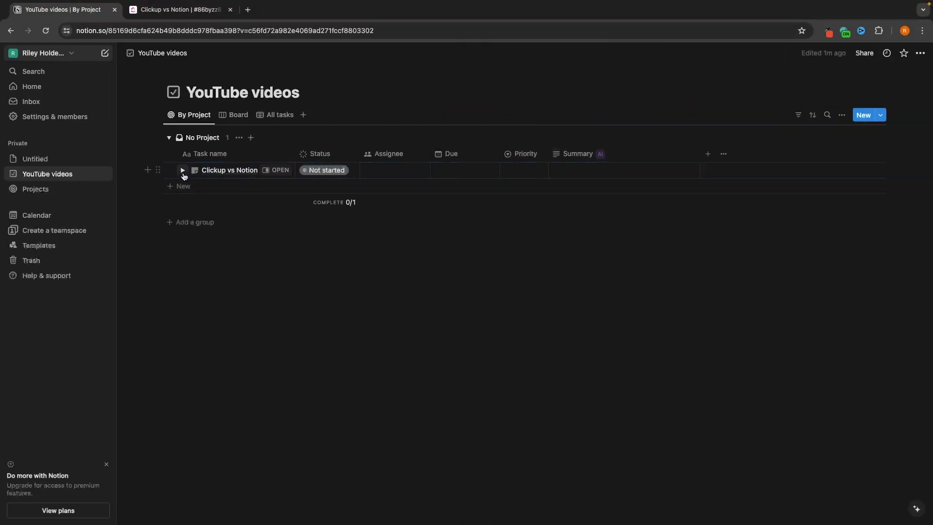
left_click(183, 171)
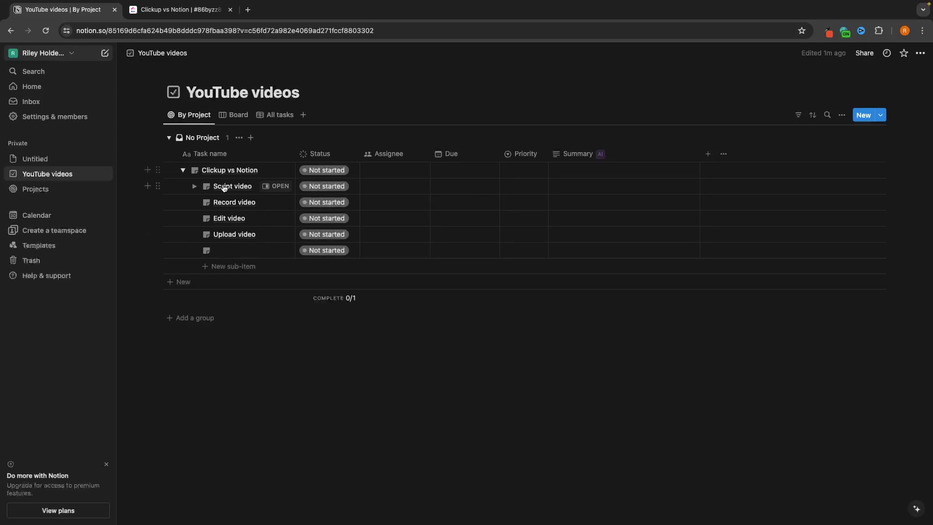
left_click(183, 170)
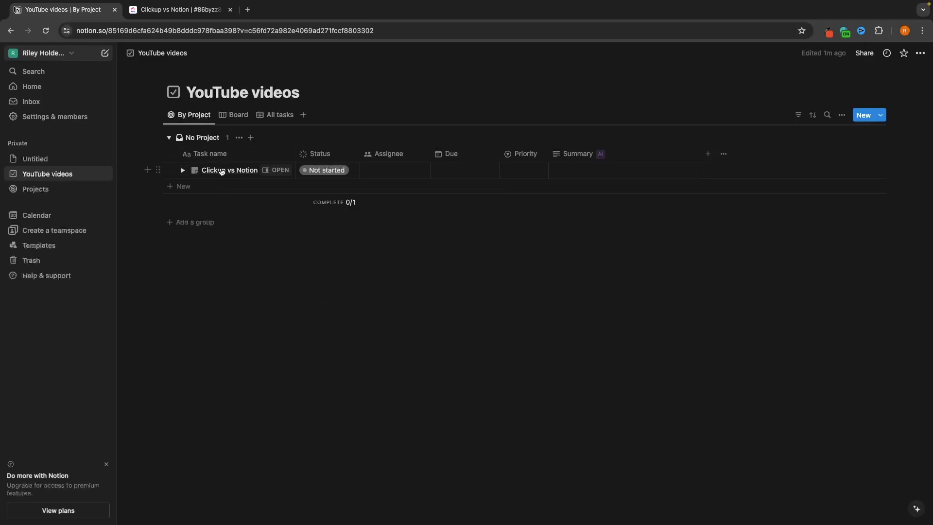
left_click(185, 15)
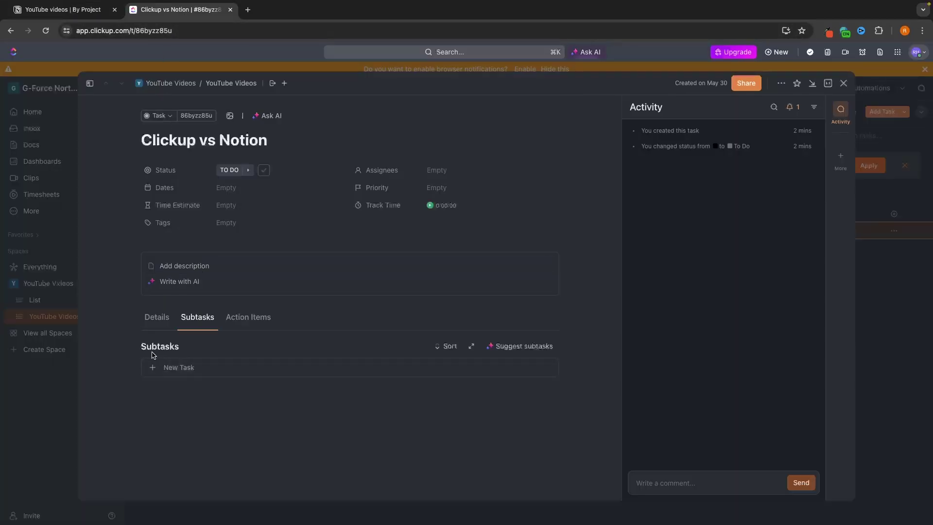
Step: Paste script, record, edit and upload video subtasks into ClickUp's Clickup vs Notion task
left_click(185, 370)
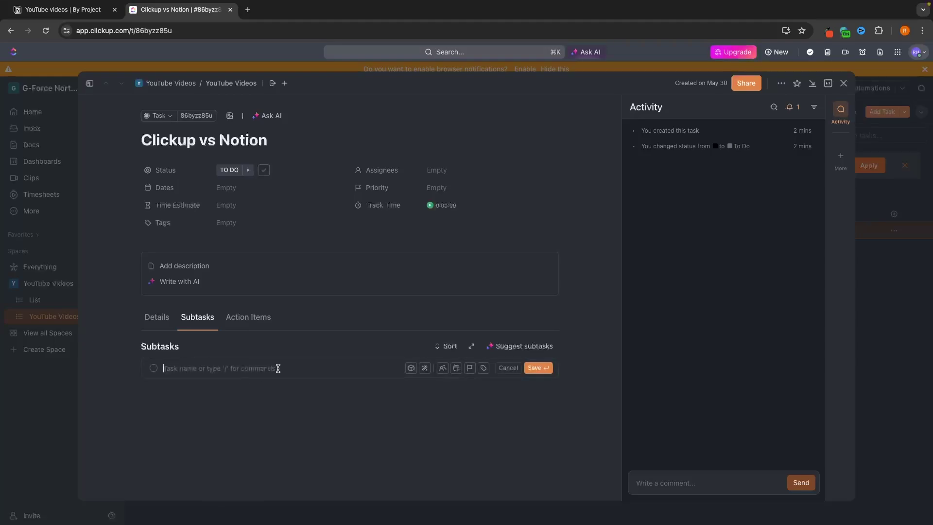
type("script video record video edit video upload video")
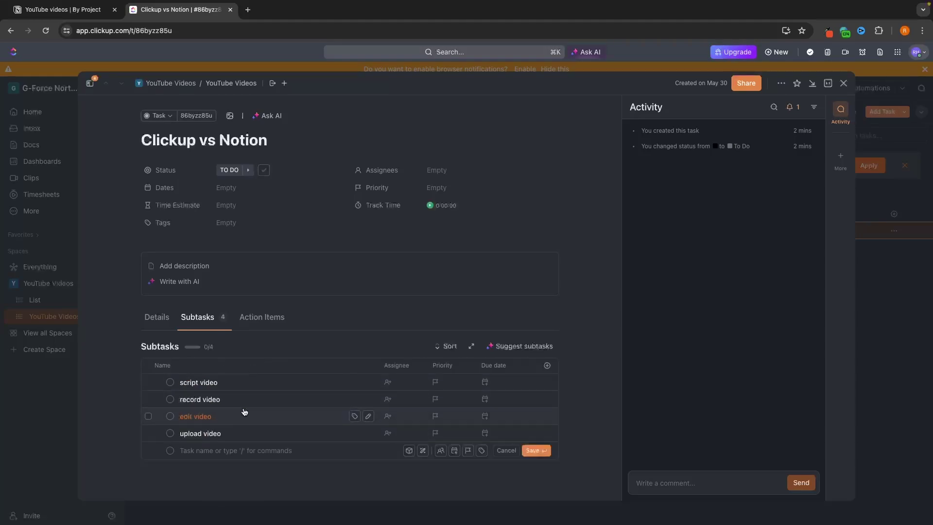
left_click(845, 82)
left_click(152, 231)
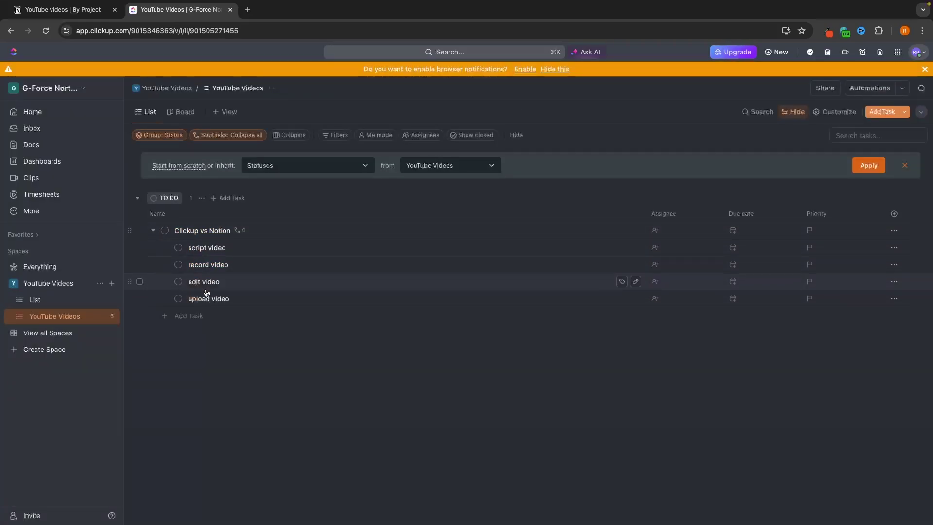
left_click(207, 232)
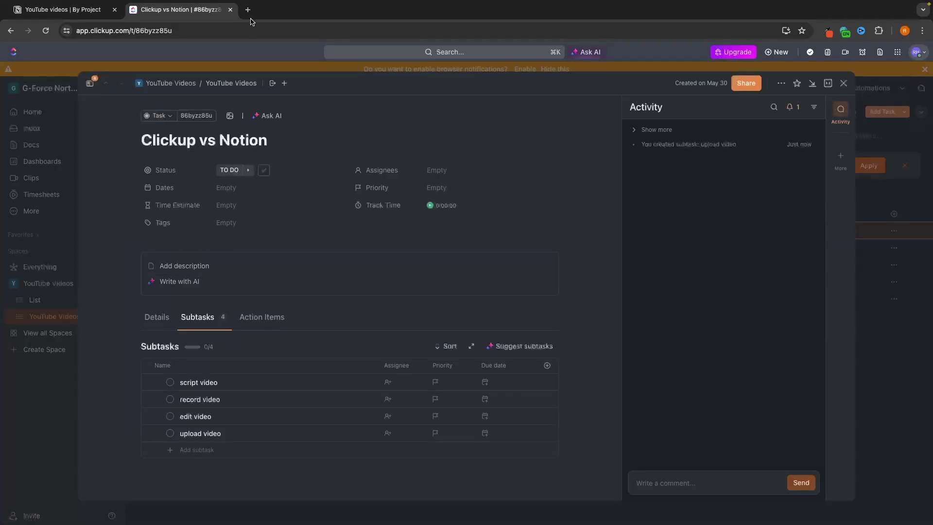
left_click(83, 16)
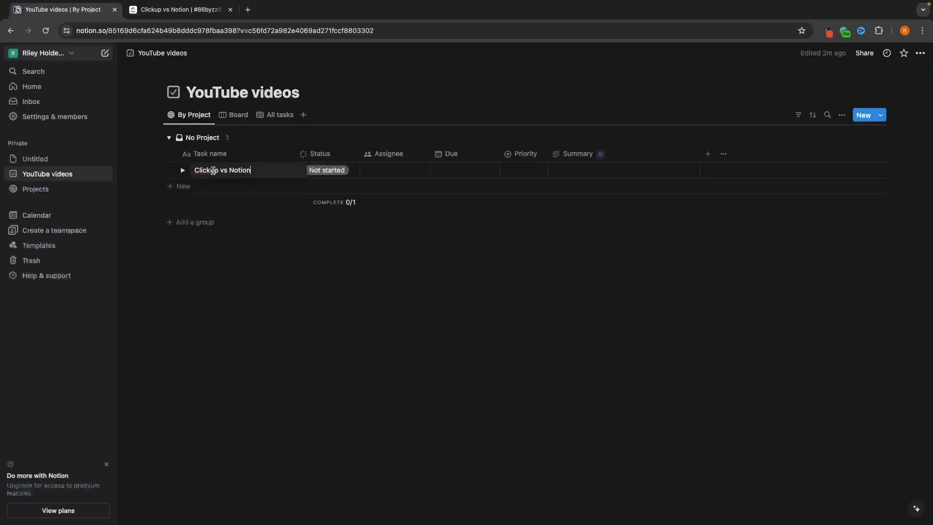
Step: Give the Script video and Record video sub-tasks check icons
left_click(269, 167)
left_click(272, 169)
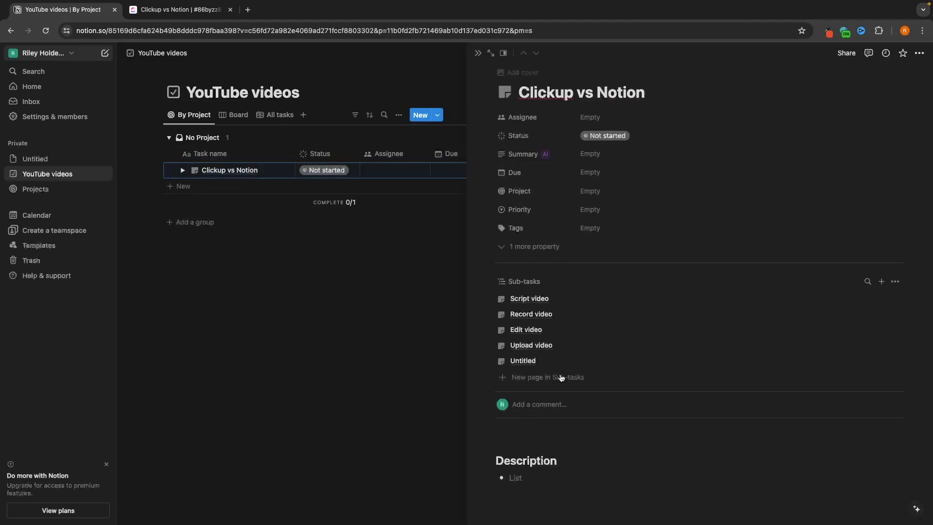
left_click(503, 300)
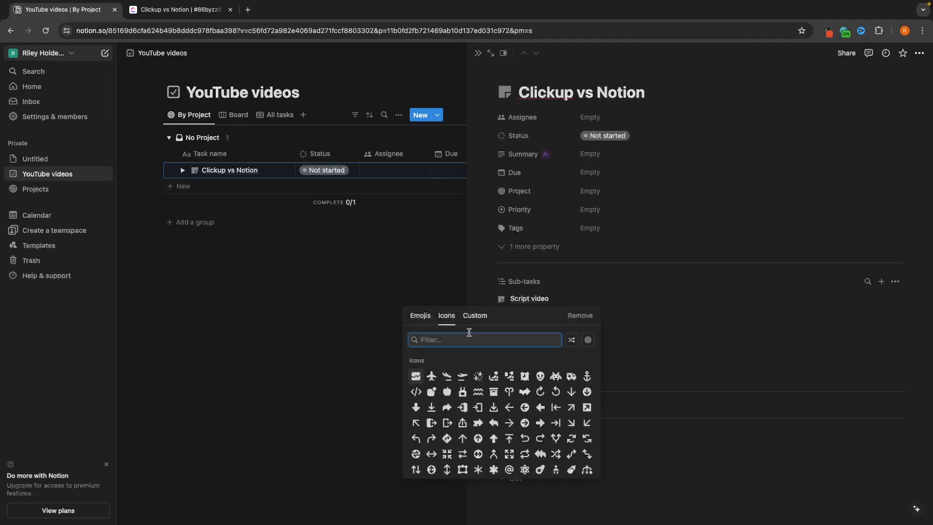
type("tick")
key("BackSpace")
key("BackSpace")
key("BackSpace")
key("BackSpace")
type("che")
mouse_move(432, 362)
left_click(399, 395)
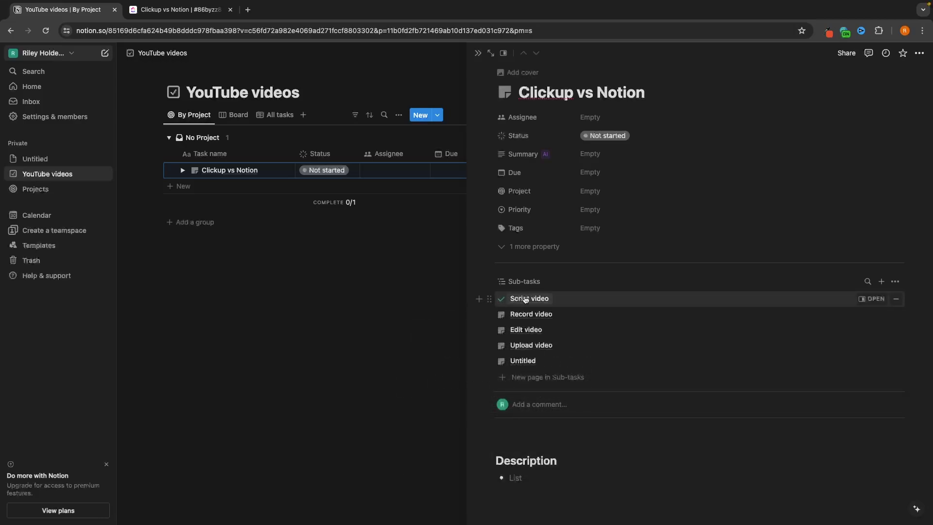
left_click(501, 316)
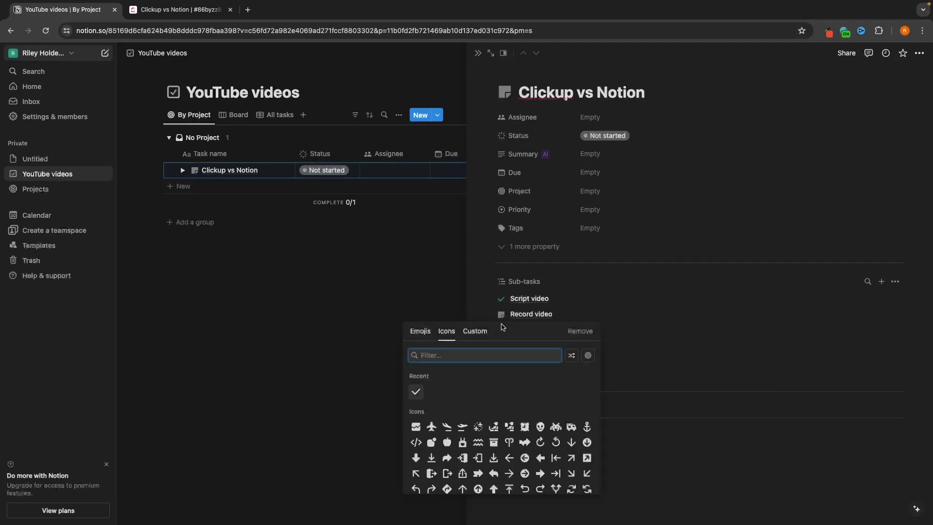
left_click(417, 391)
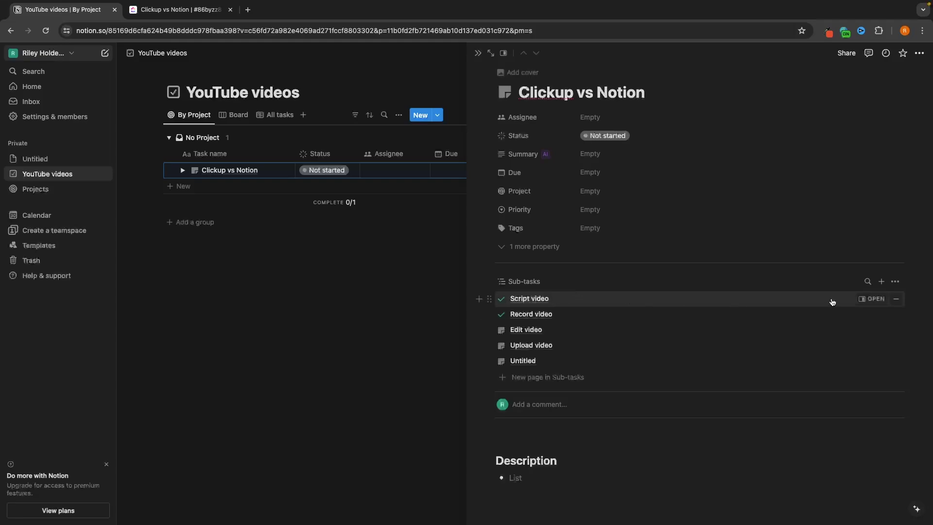
Step: Unlink all five sub-tasks, including an Untitled one, from Clickup vs Notion
left_click(894, 301)
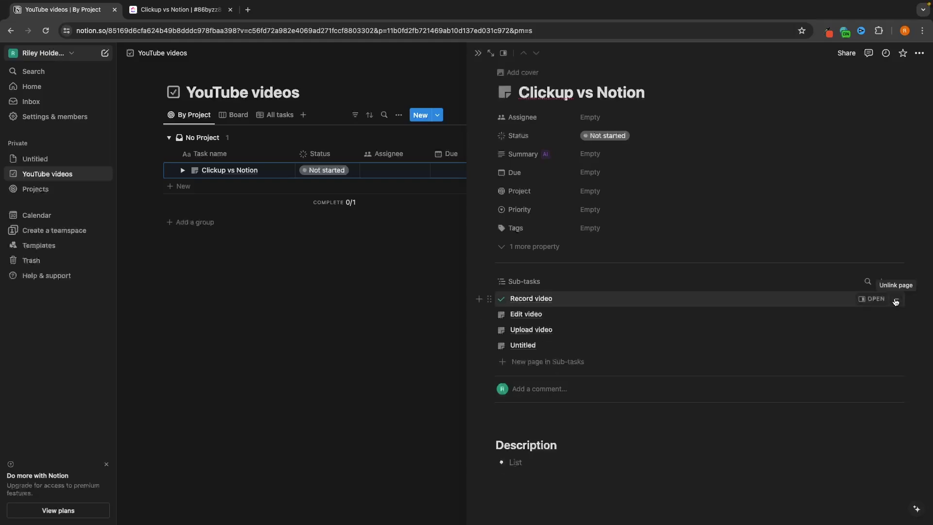
left_click(896, 302)
left_click(895, 301)
left_click(895, 301)
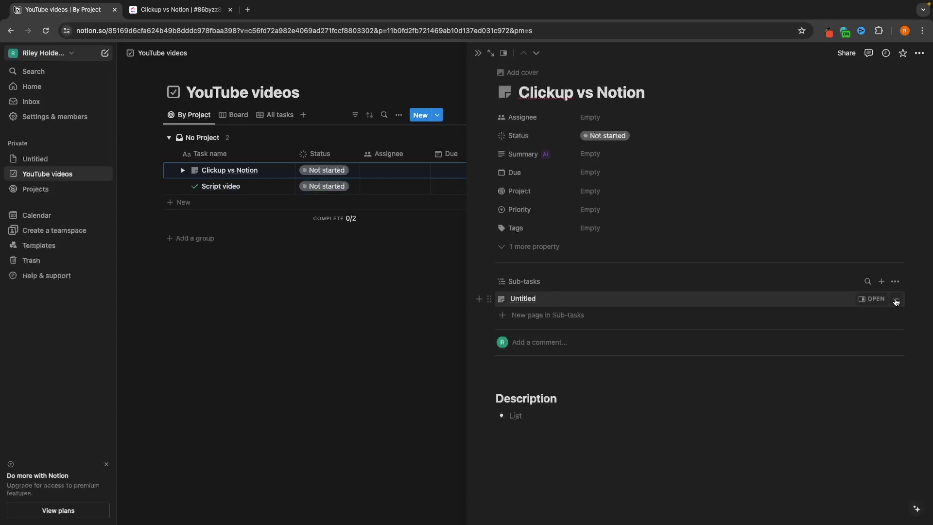
left_click(896, 301)
key("ctrl+Tab")
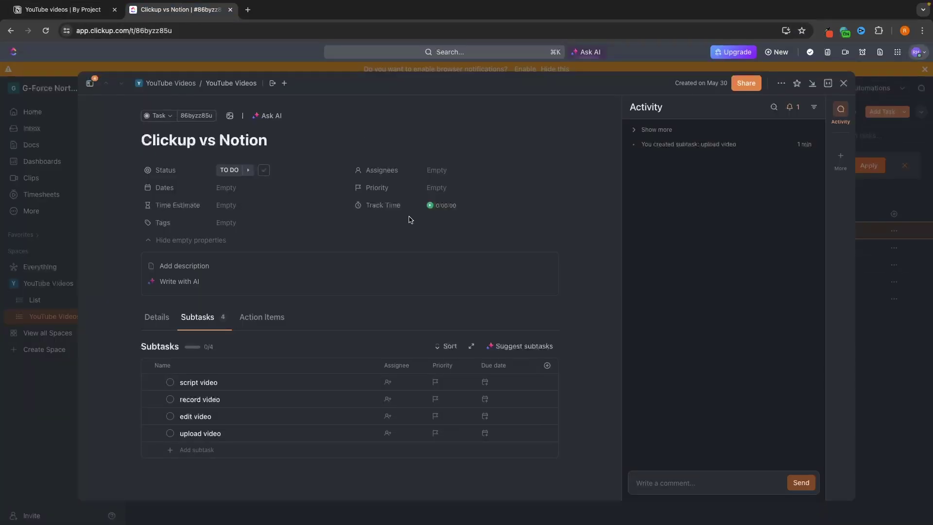
Step: Mark ClickUp's script video subtask Complete and show the closed subtask in the list
left_click(170, 383)
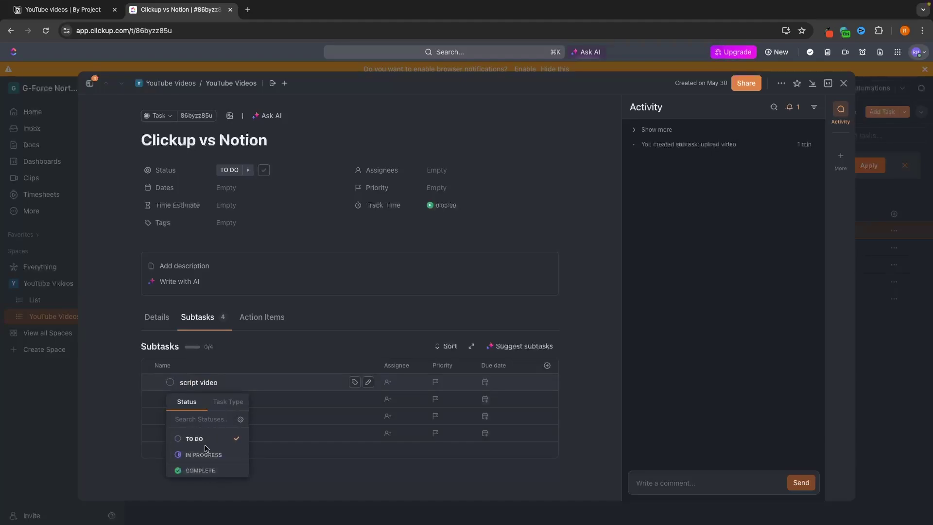
left_click(195, 469)
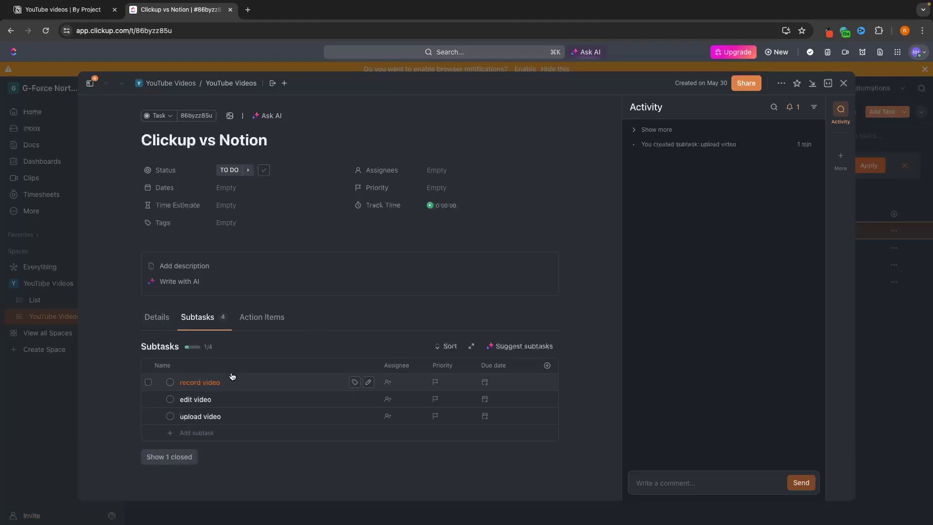
left_click(163, 460)
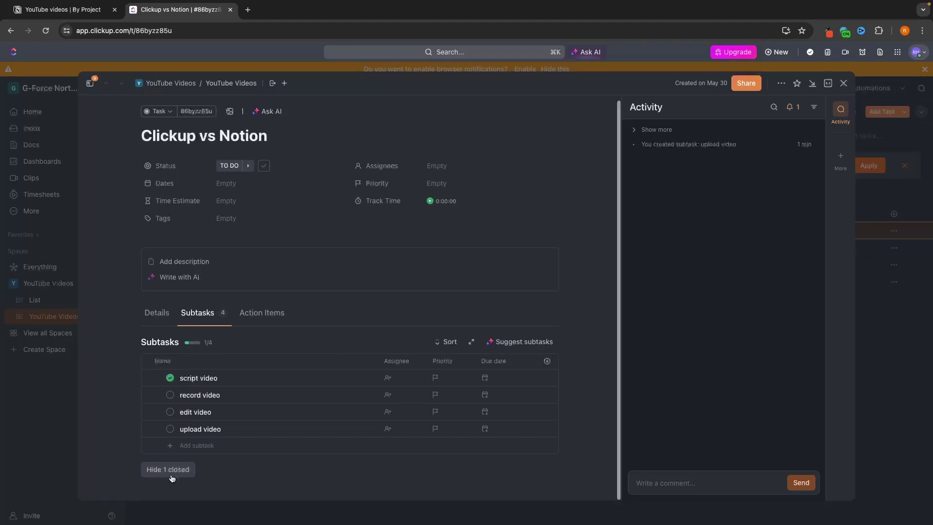
scroll(185, 403, "down", 1)
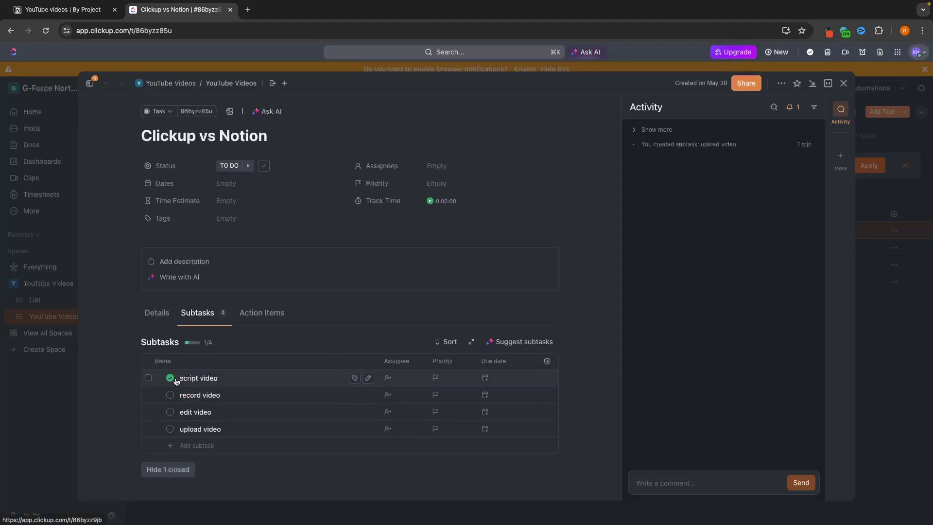
key("ctrl+shift+Tab")
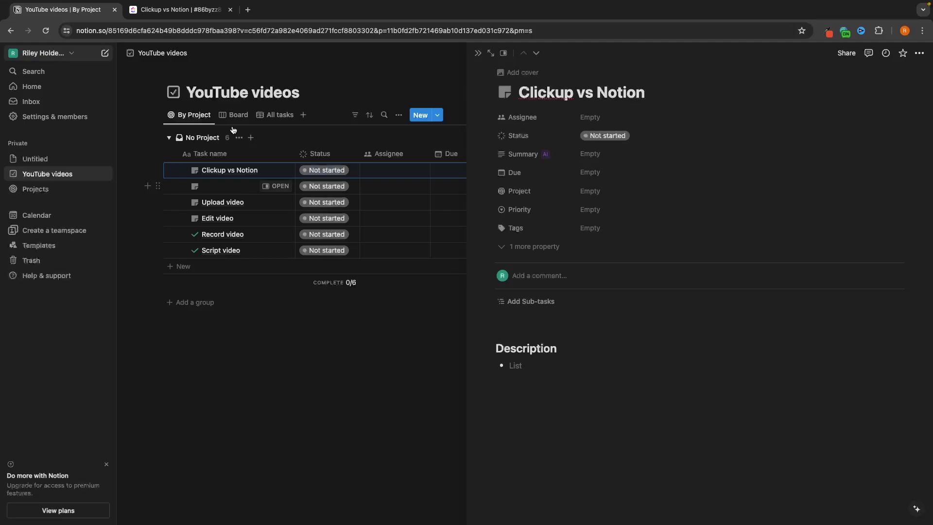
Step: Assign the account owner to Notion's Clickup vs Notion task via its Assignee cell
left_click(174, 12)
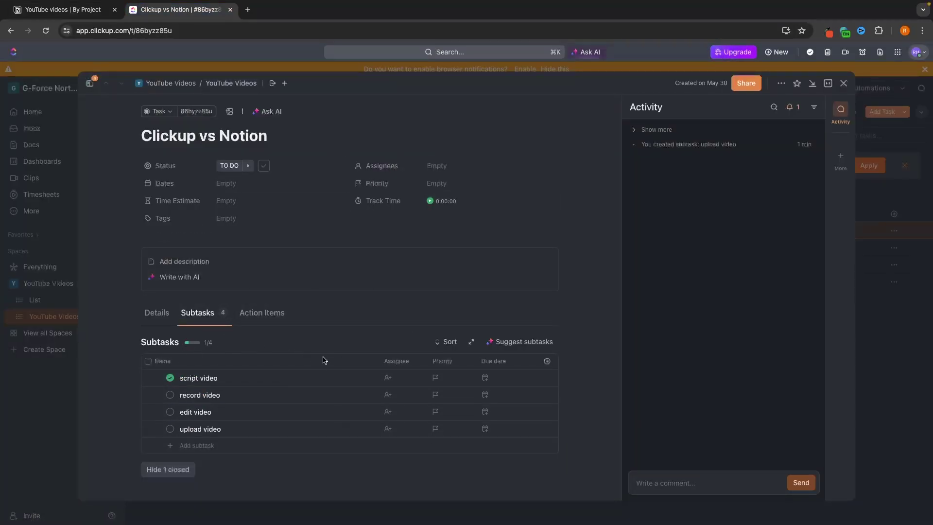
key("ctrl+shift+Tab")
key("Escape")
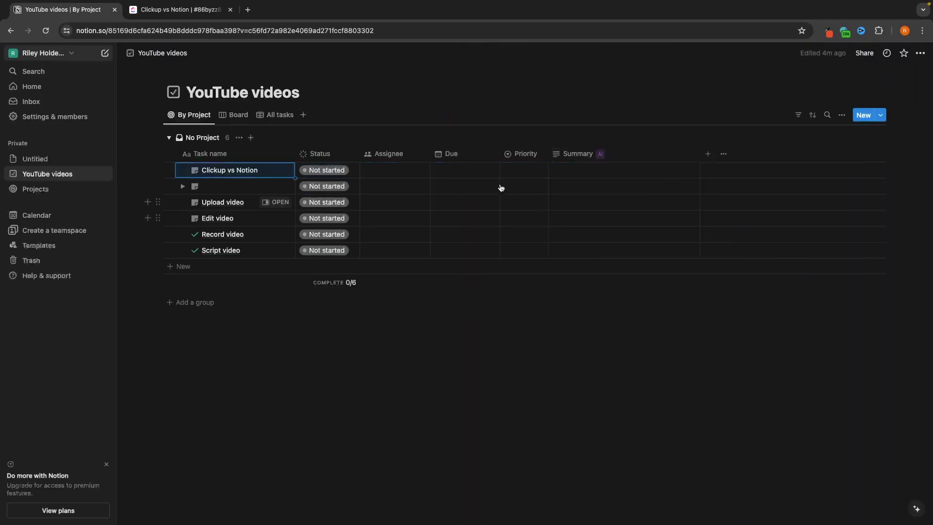
left_click(395, 169)
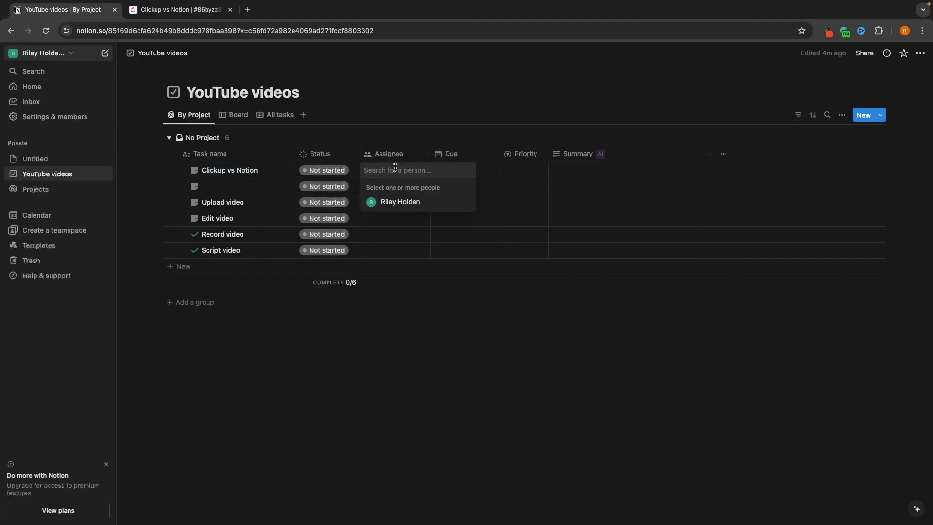
left_click(402, 202)
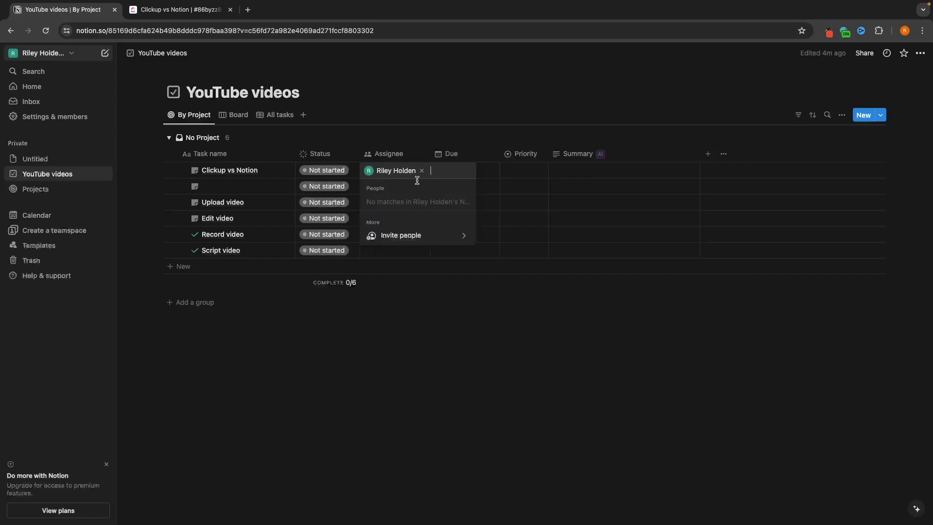
left_click(417, 286)
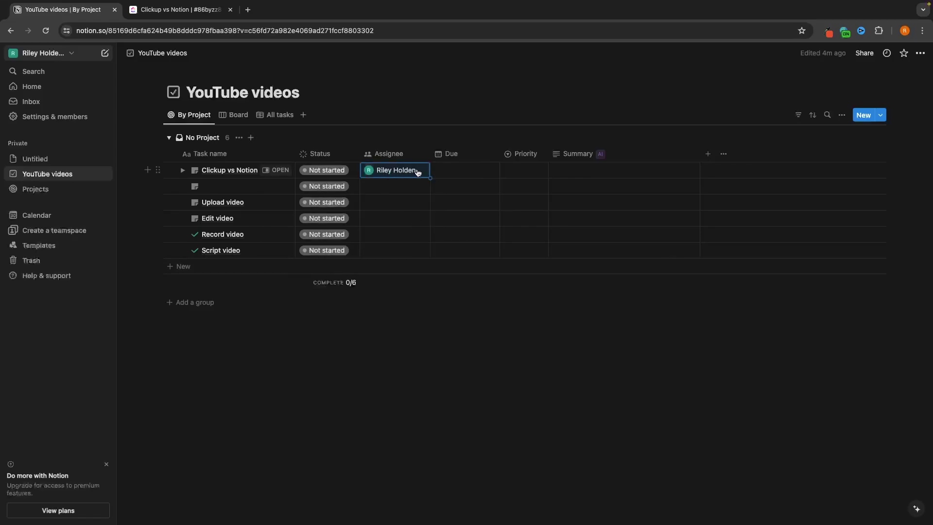
left_click(212, 10)
key("Escape")
Step: Assign a teammate to the Clickup vs Notion task in ClickUp's list
left_click(667, 228)
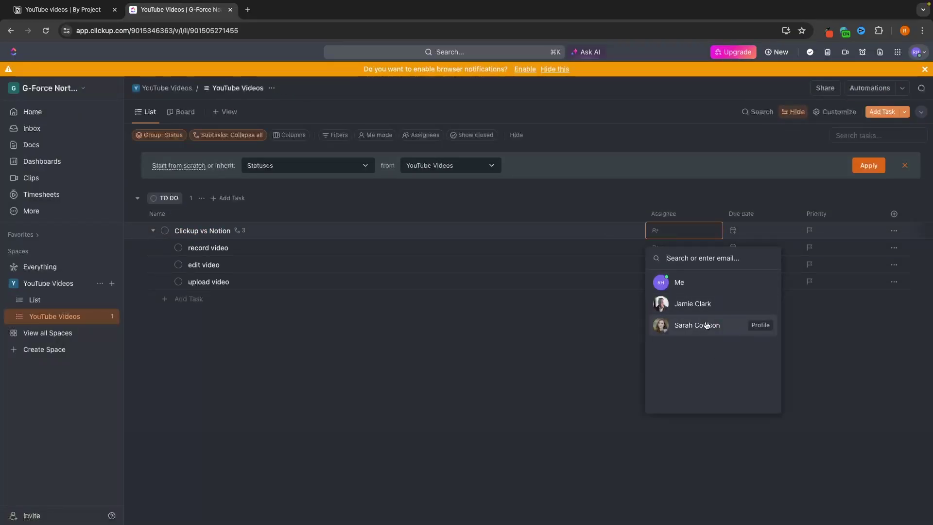
left_click(689, 305)
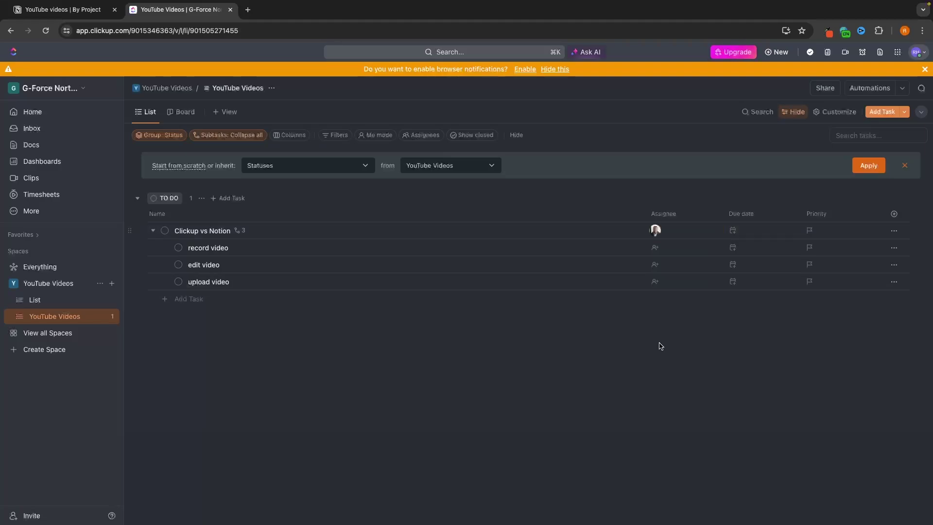
key("ctrl+shift+Tab")
key("ctrl+Tab")
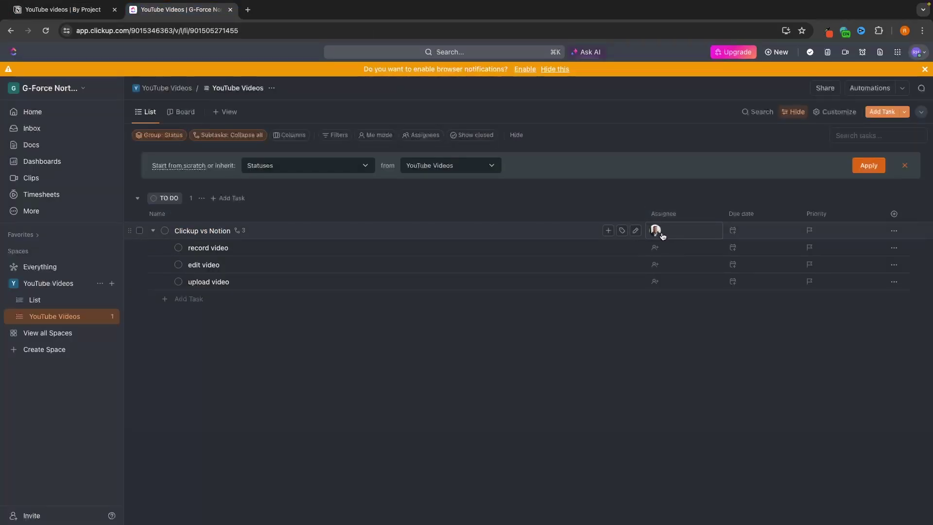
Step: Assign teammates to the record video and edit video subtasks
left_click(222, 236)
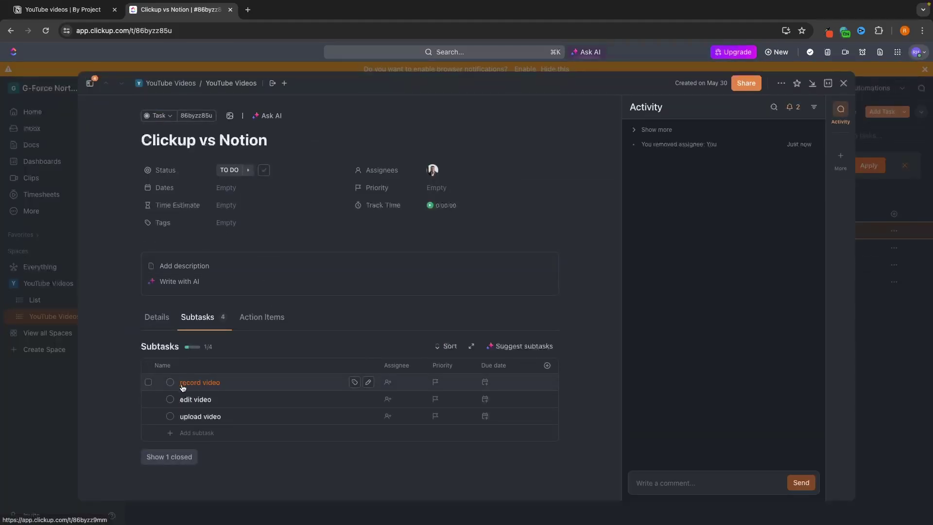
left_click(387, 387)
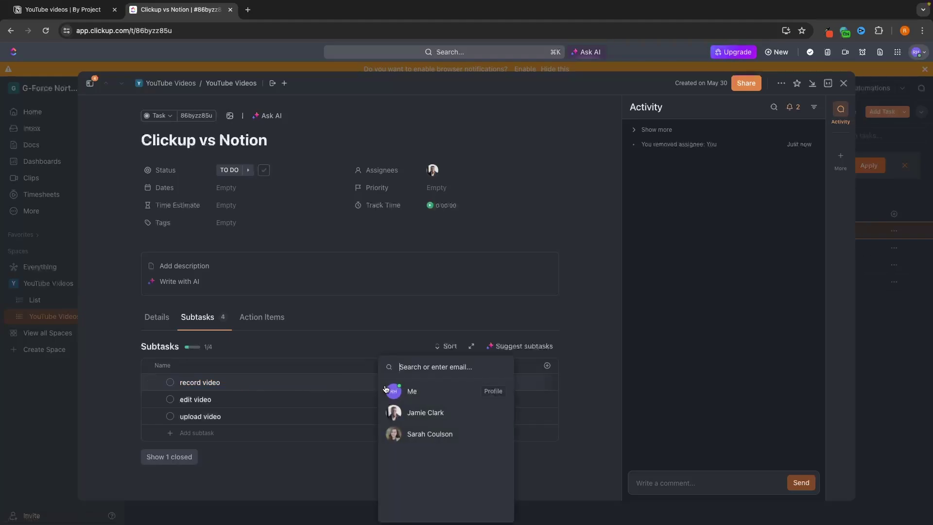
left_click(421, 413)
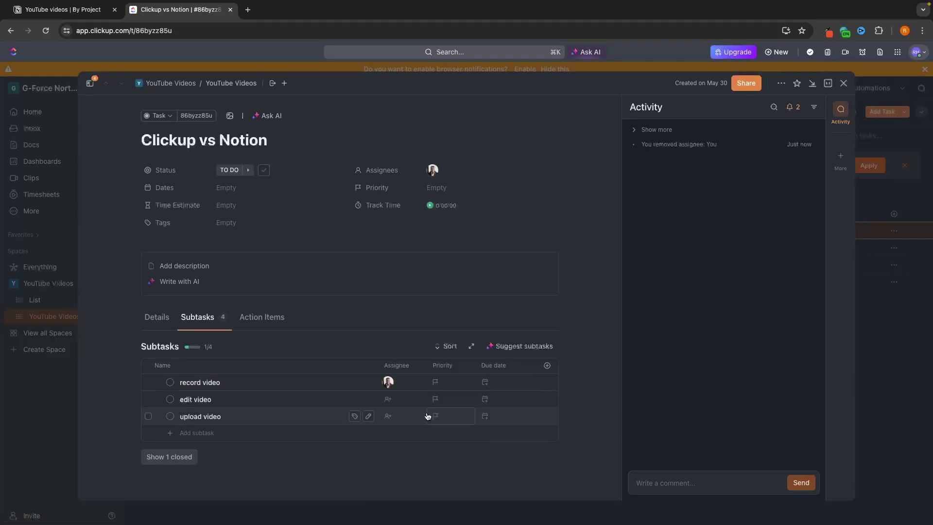
left_click(393, 402)
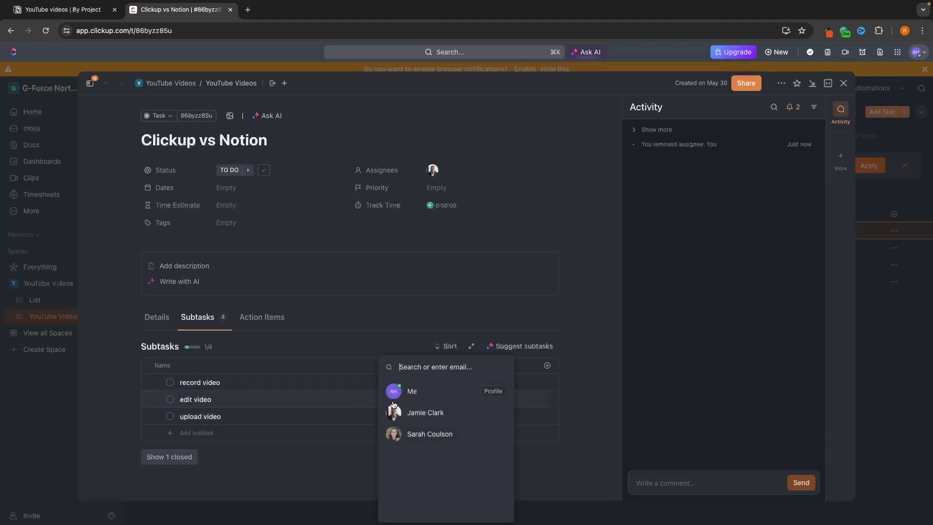
left_click(427, 435)
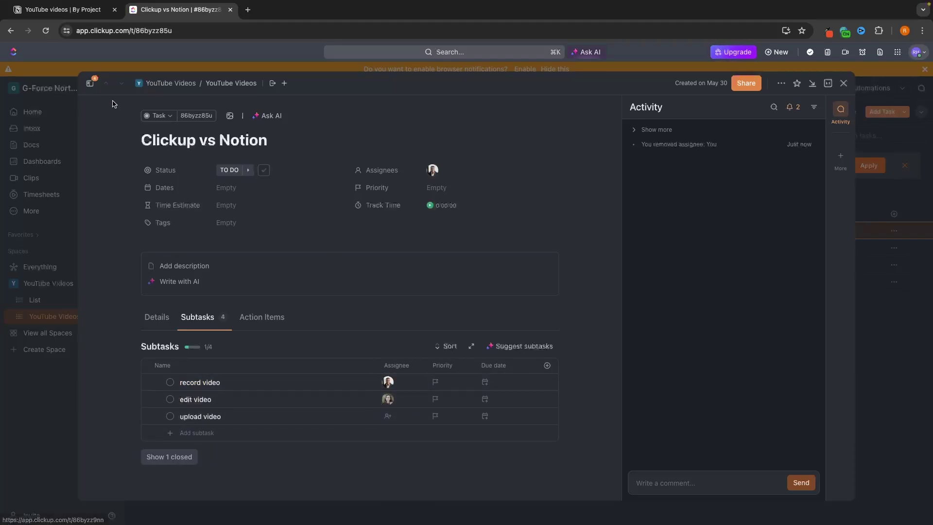
left_click(95, 10)
left_click(243, 172)
Step: Link Record video as the only sub-task of Notion's Clickup vs Notion page
key("Escape")
left_click(265, 170)
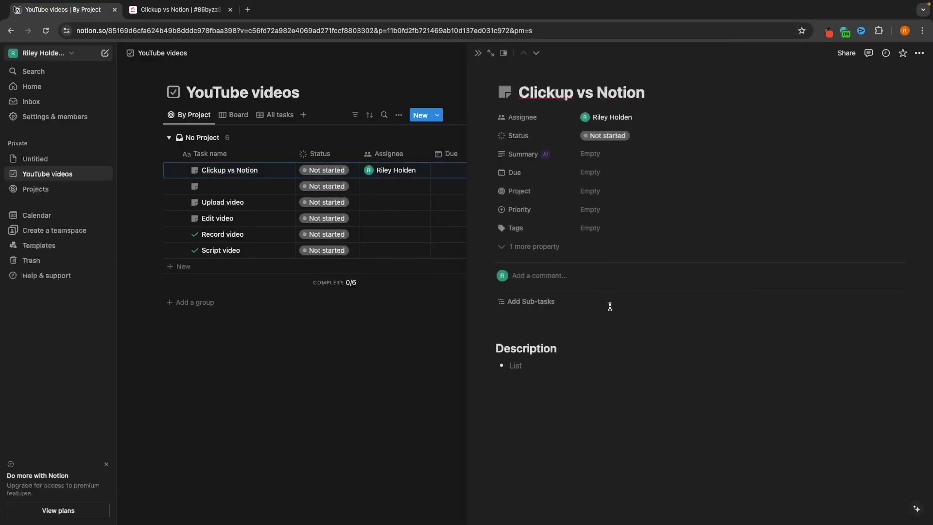
left_click(531, 301)
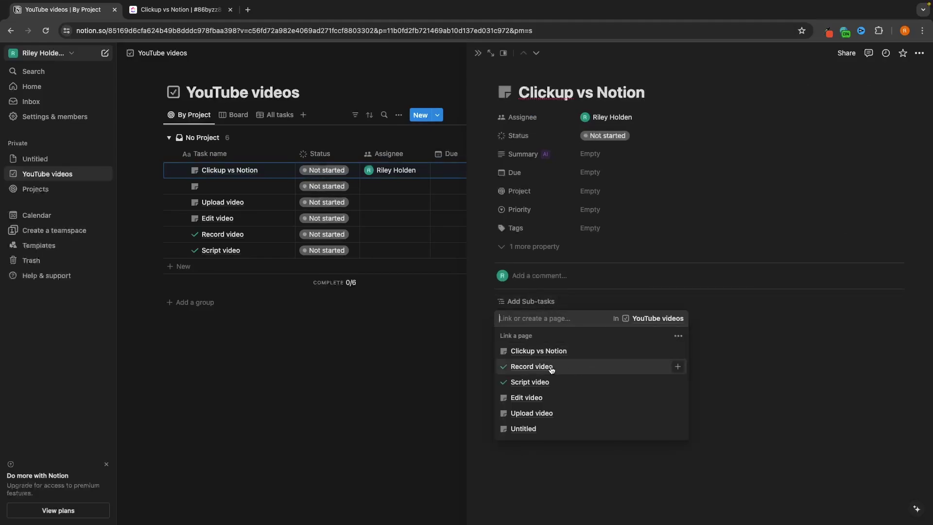
left_click(550, 368)
left_click(583, 279)
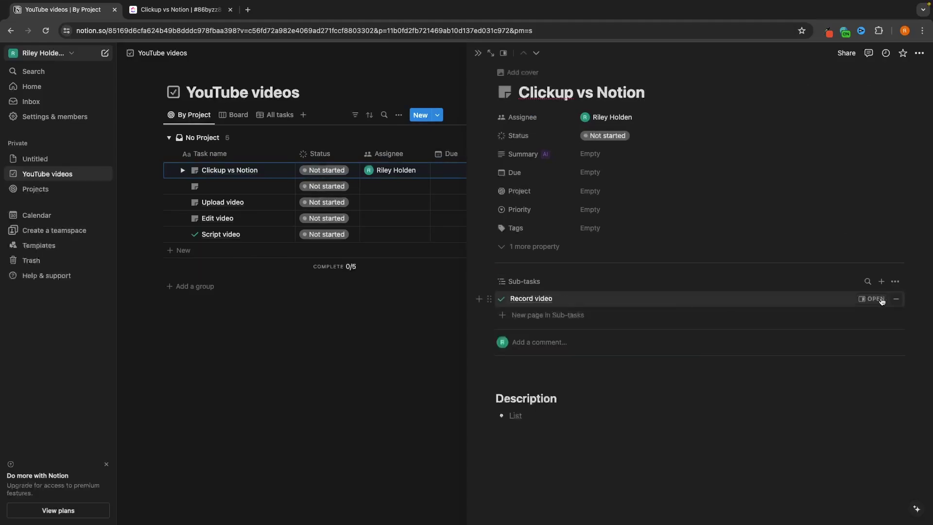
left_click(892, 298)
left_click(533, 302)
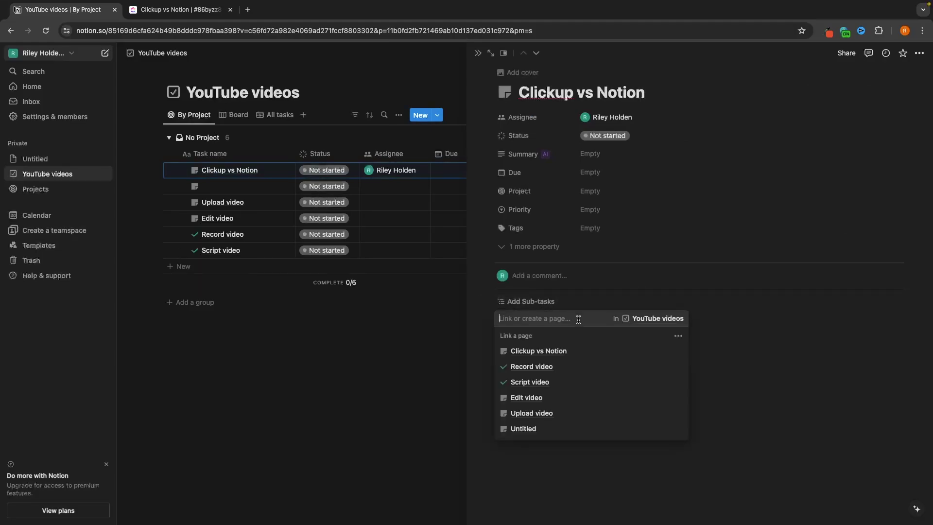
left_click(544, 365)
left_click(778, 388)
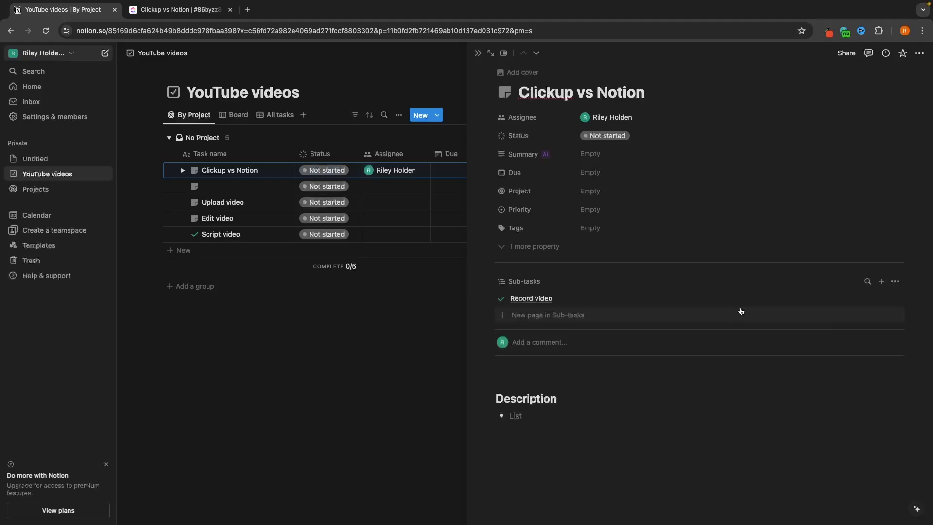
key("Escape")
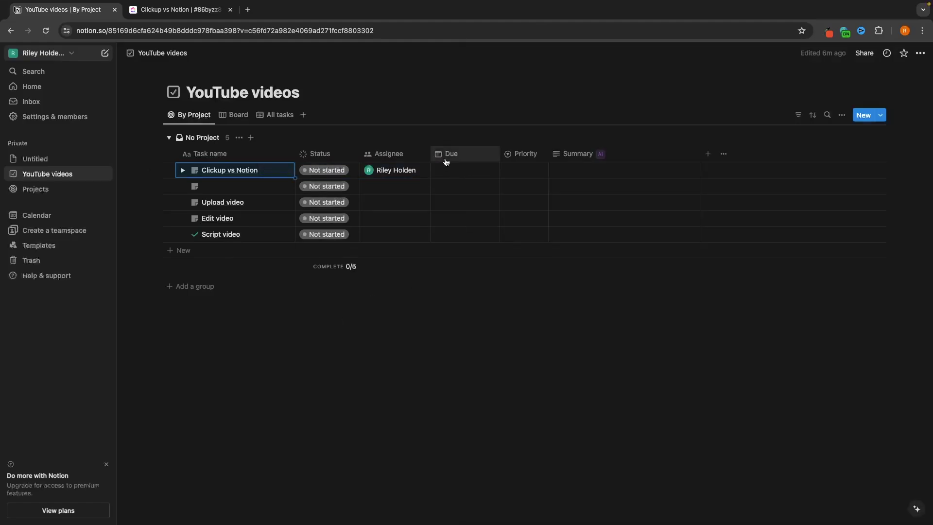
Step: Set Clickup vs Notion's Notion due date to May 31, 2024
left_click(457, 170)
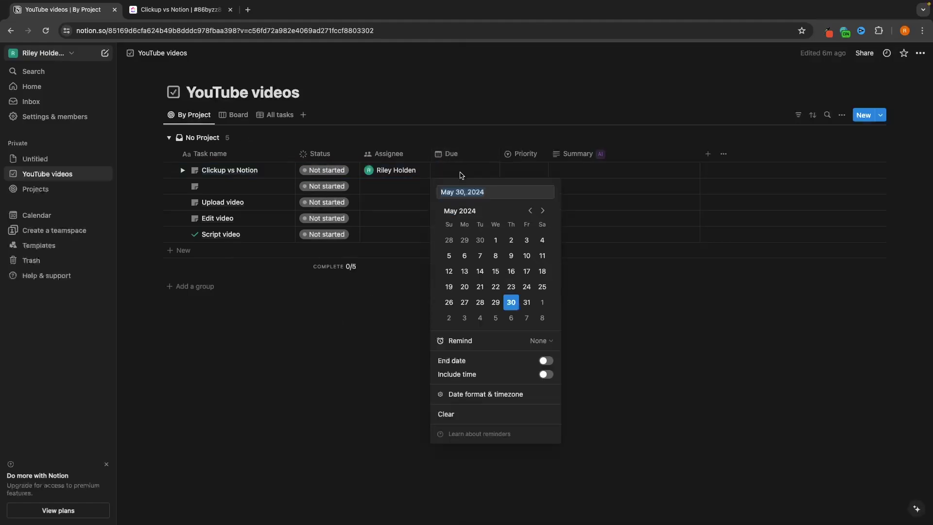
left_click(527, 304)
key("Escape")
key("ctrl+Tab")
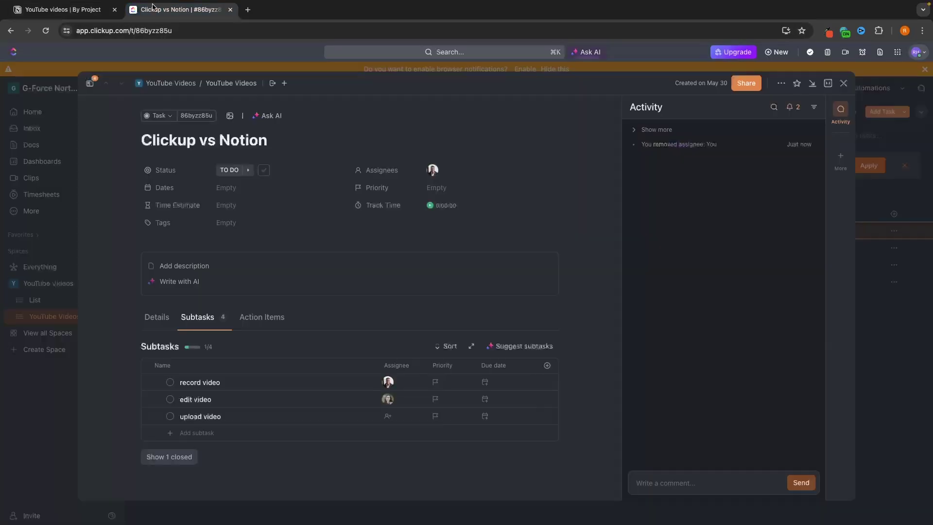
Step: Set the ClickUp task's due date to May 31 (Tomorrow) from the list view
left_click(844, 84)
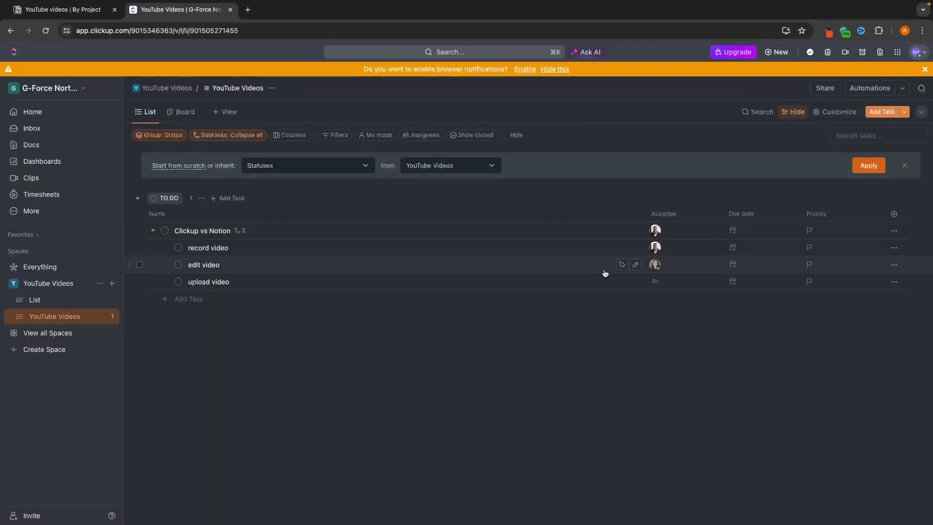
left_click(740, 230)
left_click(765, 368)
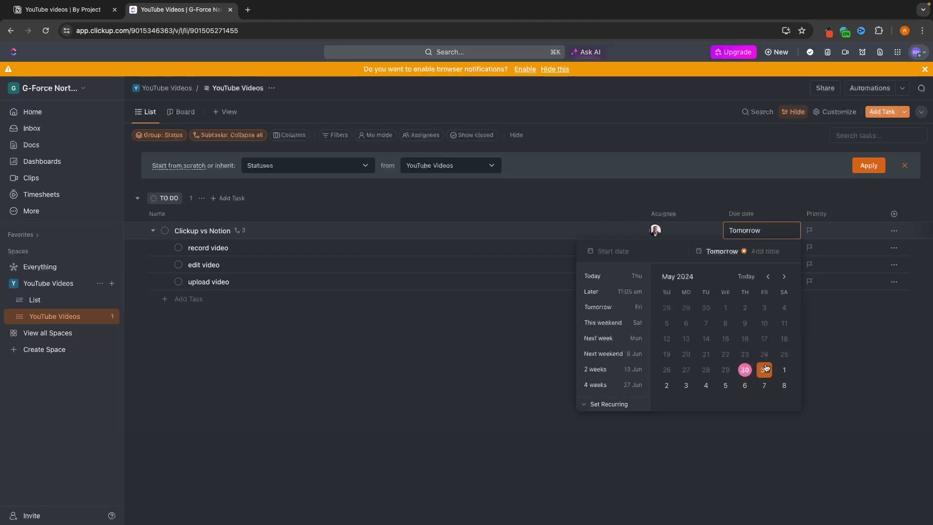
left_click(830, 313)
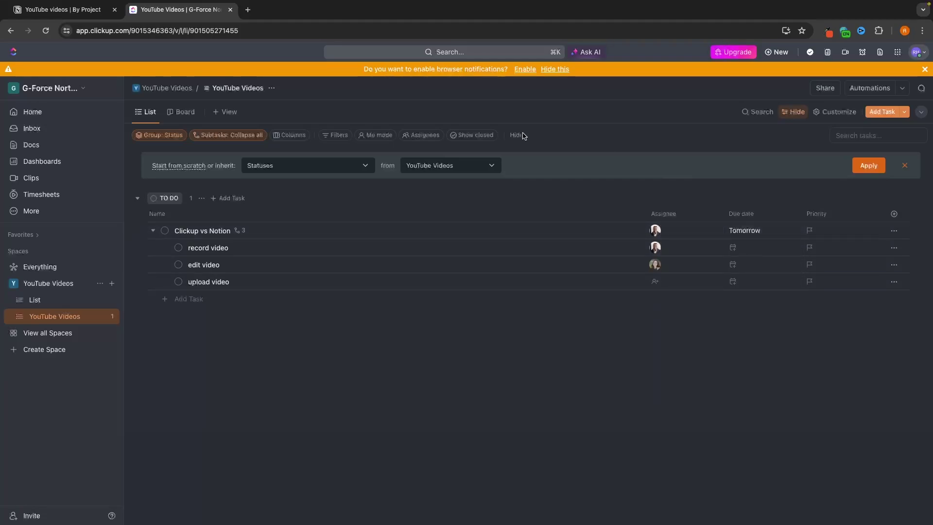
left_click(63, 10)
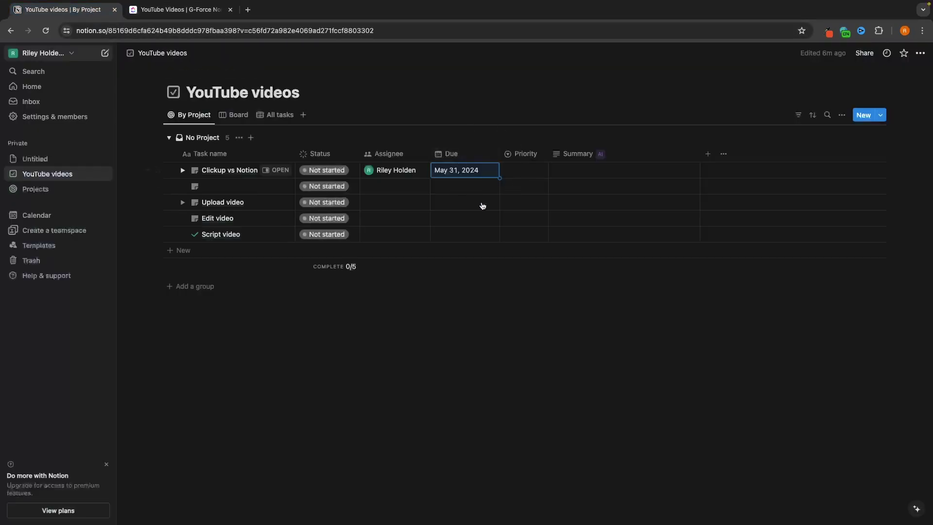
Step: Give Clickup vs Notion High priority in Notion and Urgent priority on the matching ClickUp task
left_click(523, 168)
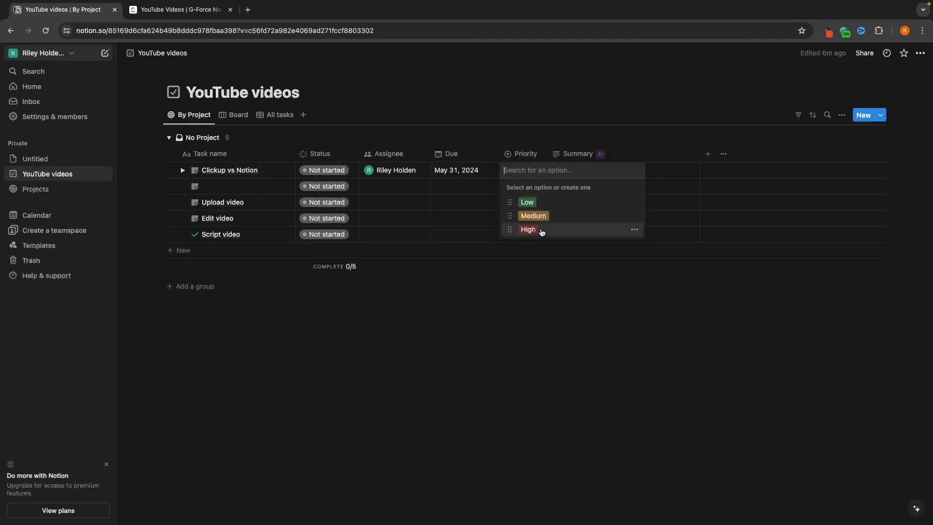
left_click(533, 234)
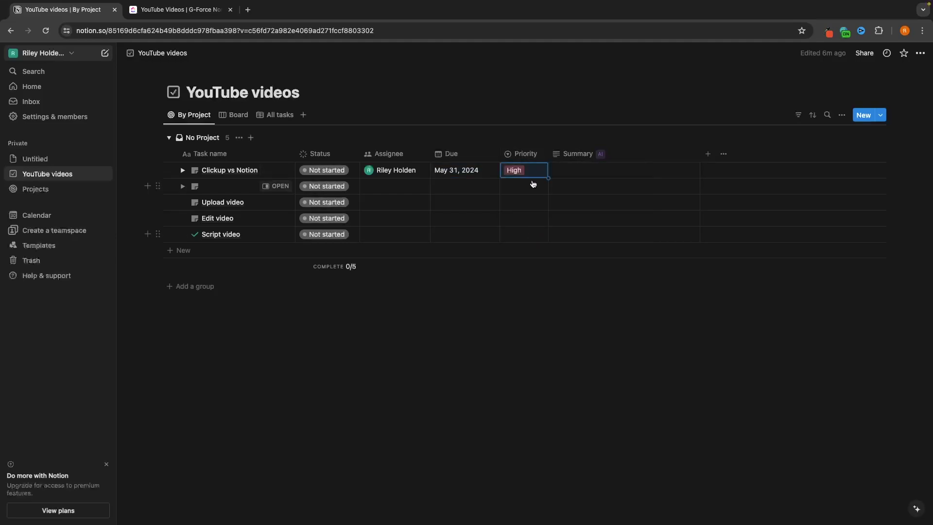
key("ctrl+Tab")
left_click(855, 229)
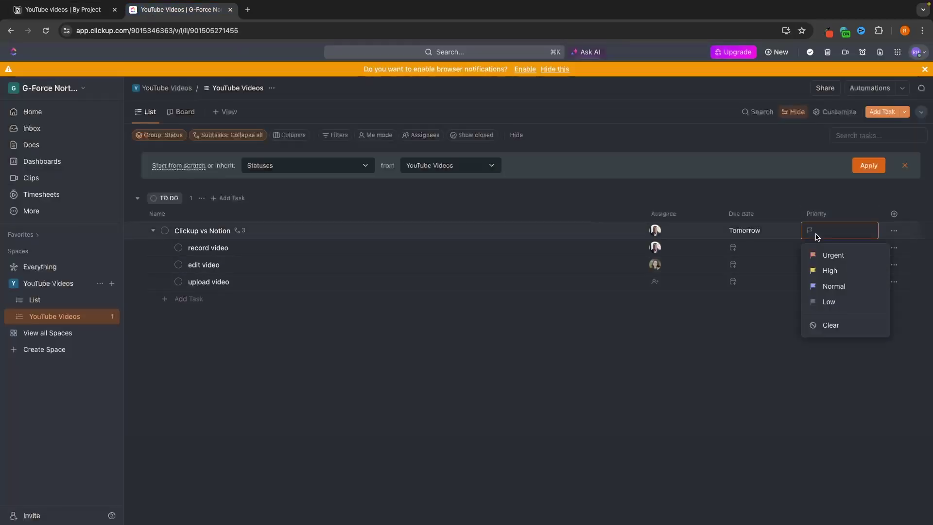
left_click(821, 257)
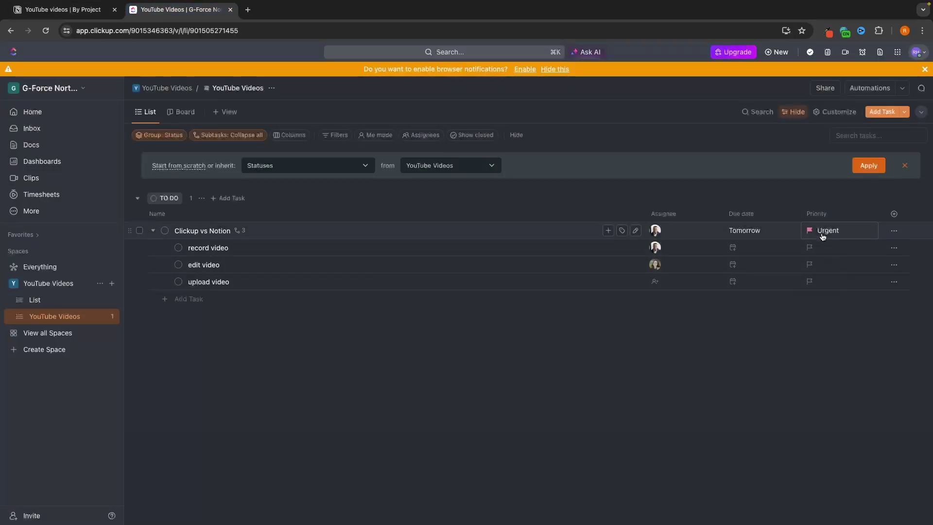
left_click(821, 233)
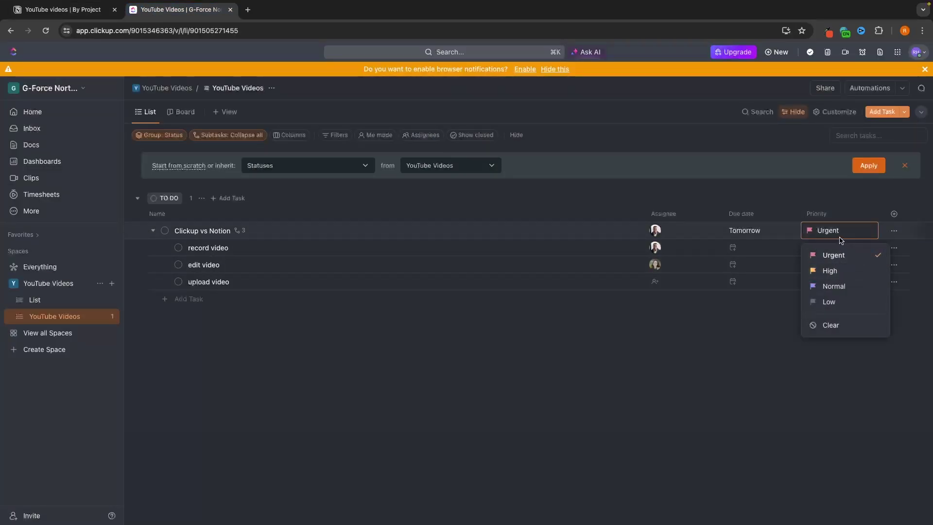
left_click(837, 235)
key("ctrl+shift+Tab")
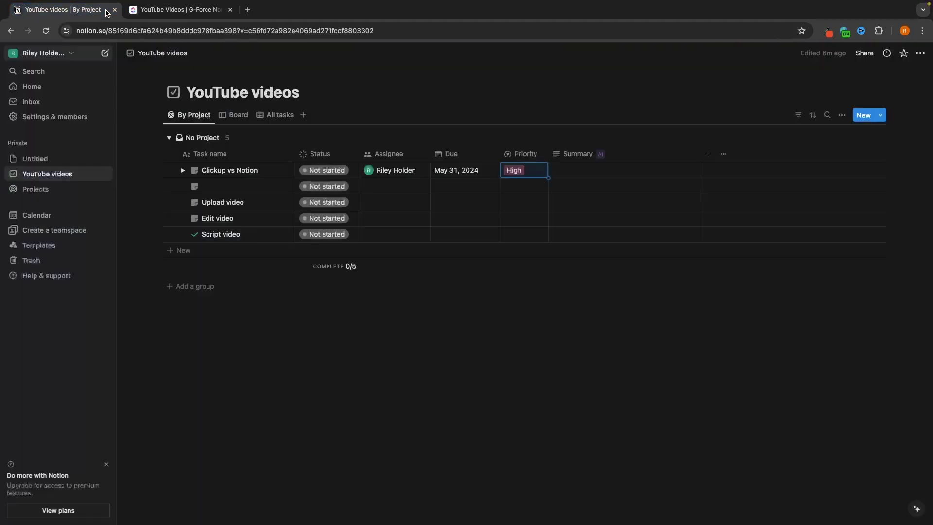
Step: Browse the Notion table's new property types without adding one, then go back to ClickUp
left_click(706, 158)
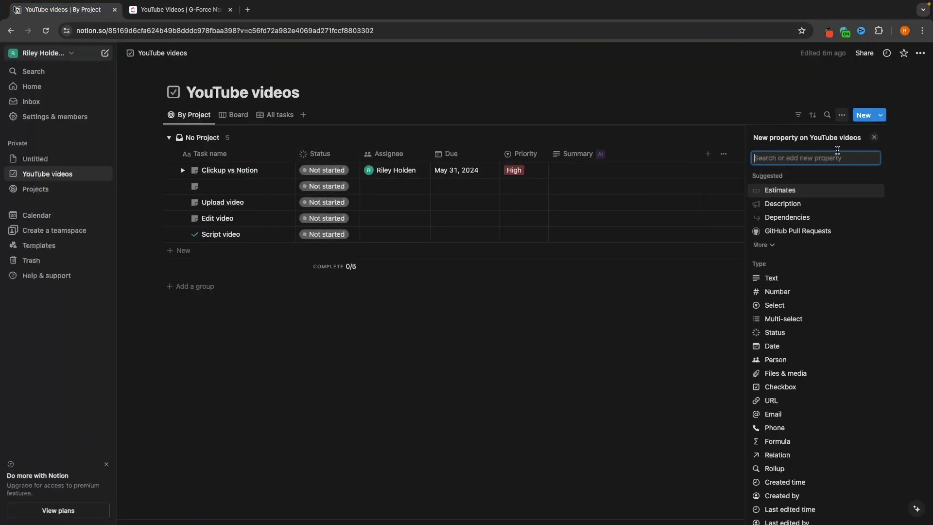
scroll(808, 289, "down", 2)
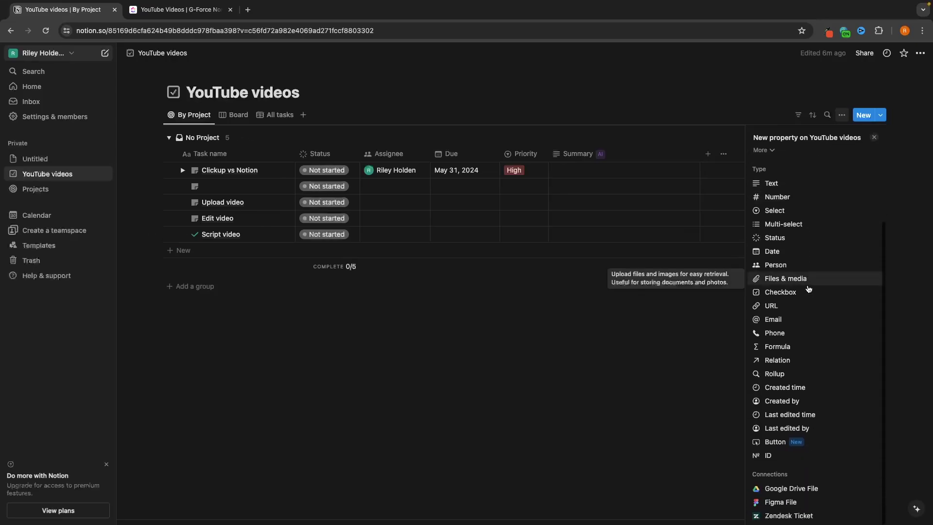
scroll(809, 289, "up", 2)
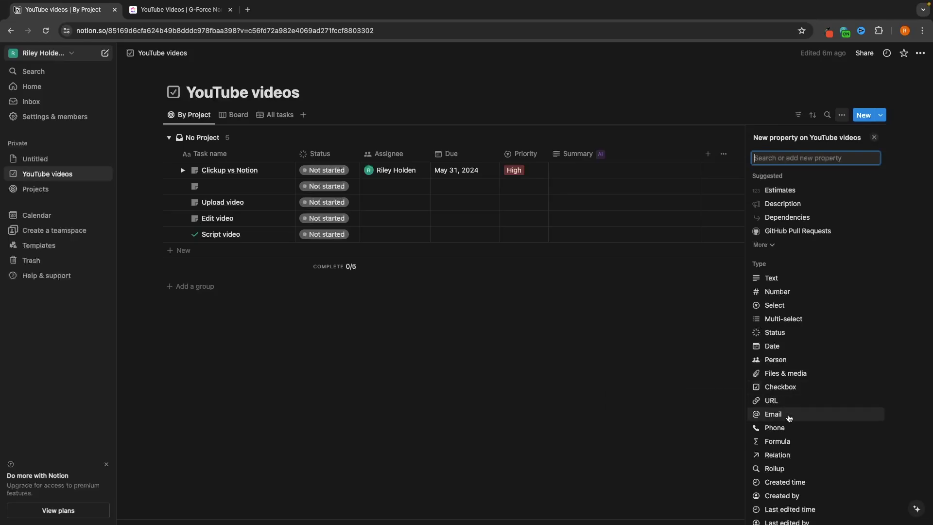
scroll(789, 418, "down", 2)
scroll(797, 423, "up", 3)
left_click(173, 11)
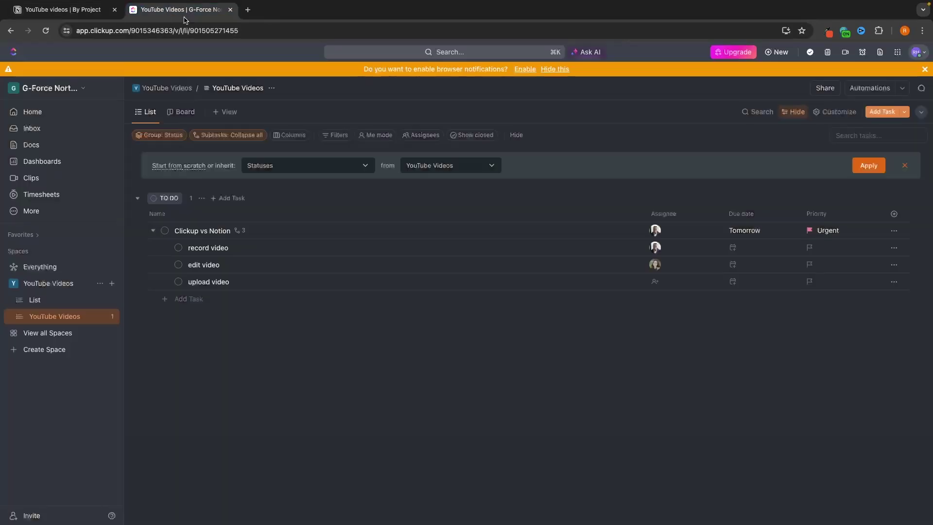
left_click(894, 214)
scroll(867, 278, "down", 3)
scroll(863, 290, "down", 2)
scroll(845, 292, "up", 3)
scroll(833, 293, "down", 3)
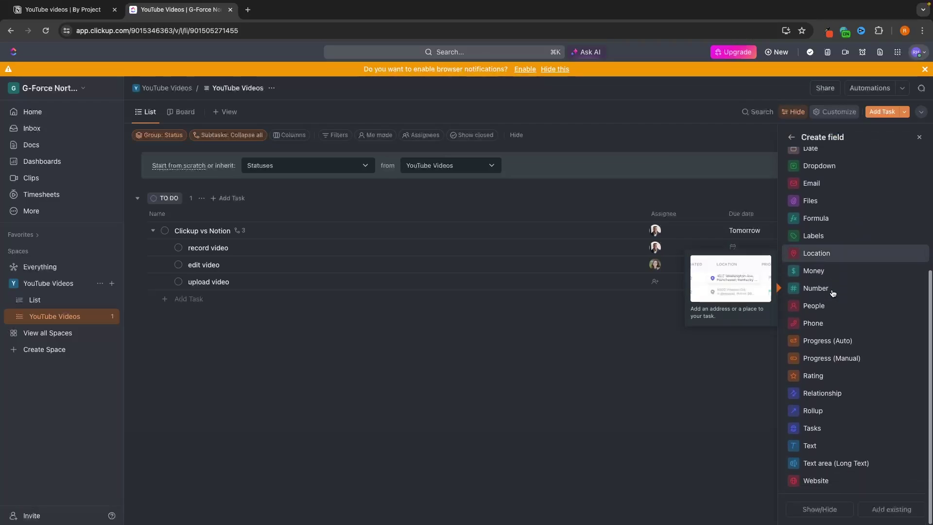
scroll(844, 190, "up", 4)
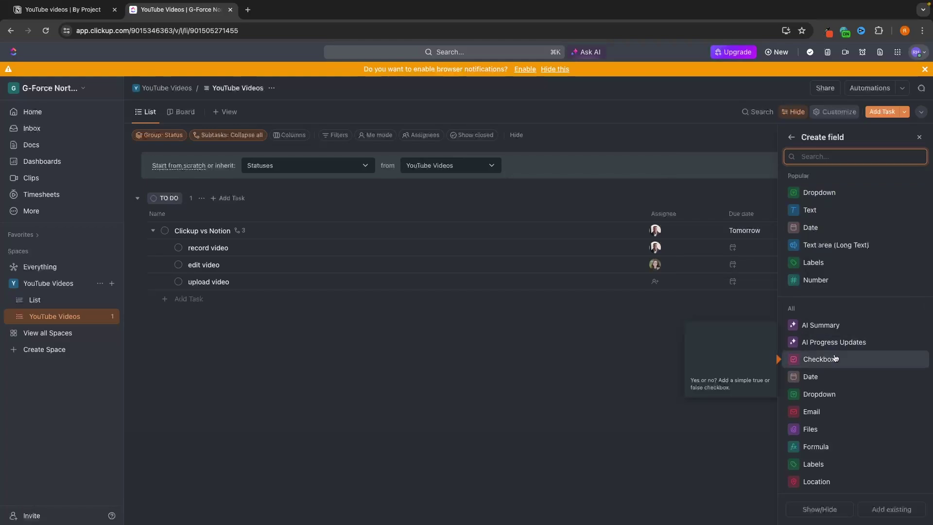
left_click(49, 8)
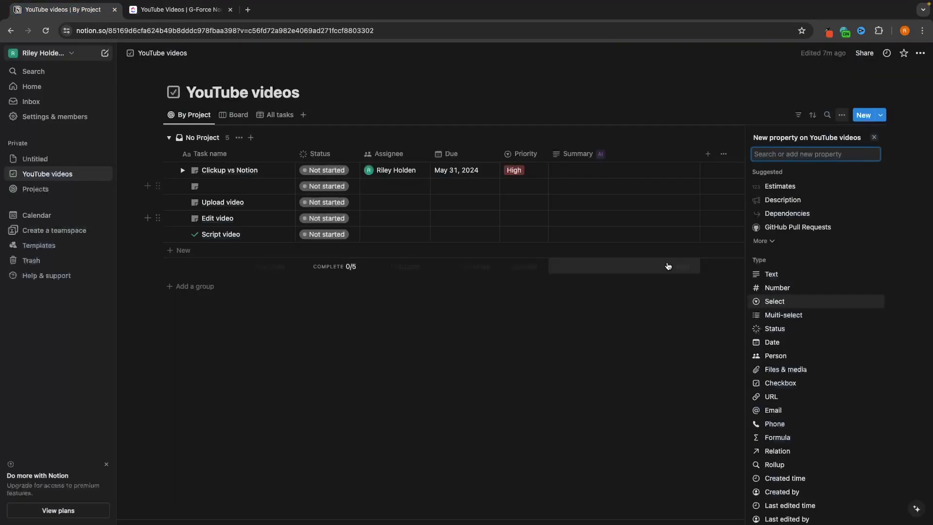
key("ctrl+Tab")
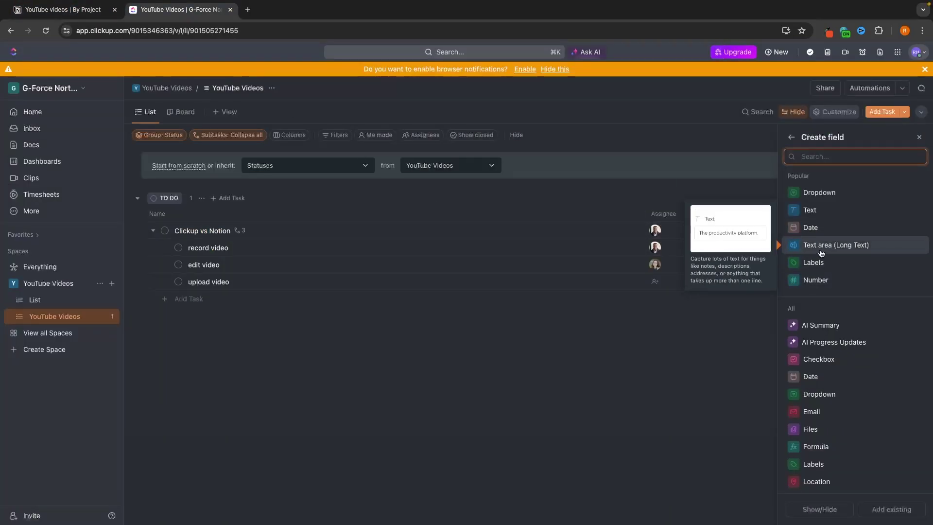
left_click(704, 338)
left_click(919, 138)
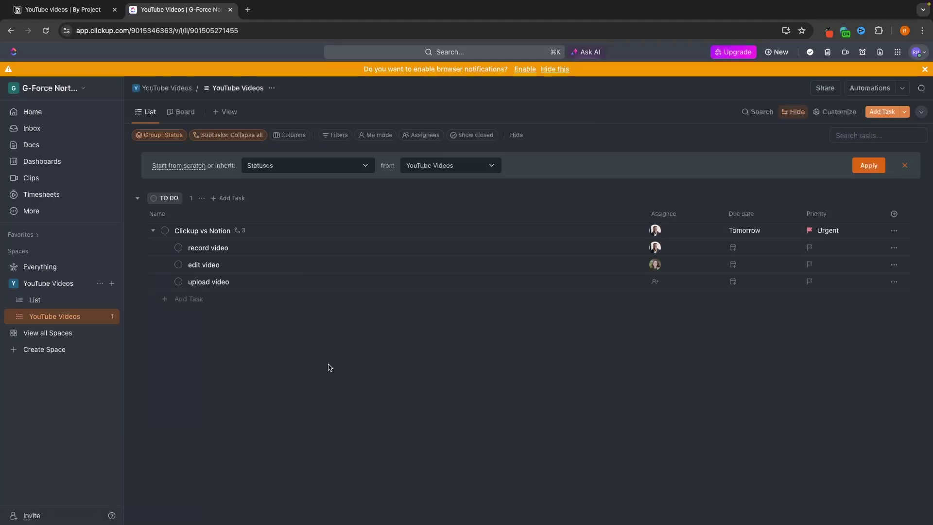
Step: Drag Clickup vs Notion from TO DO to IN PROGRESS on the ClickUp board, then view it as a list
left_click(182, 112)
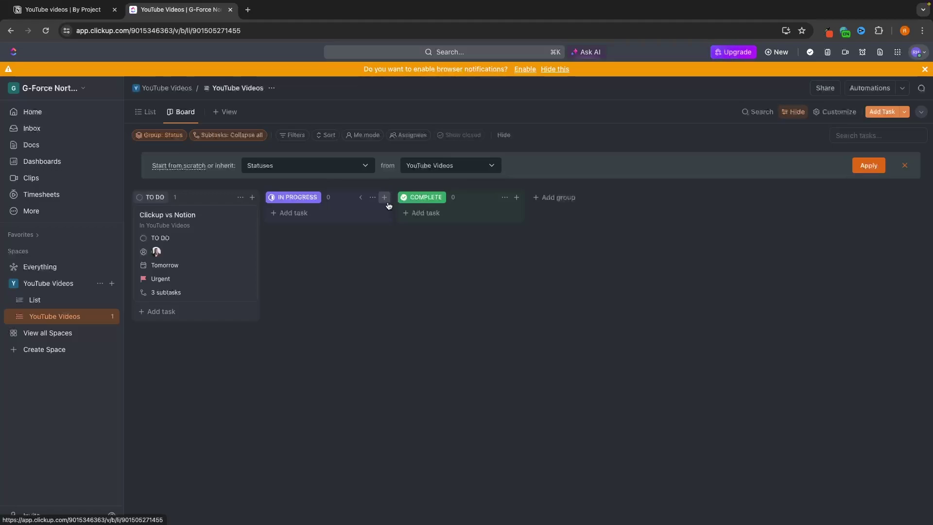
left_click_drag(166, 216, 313, 212)
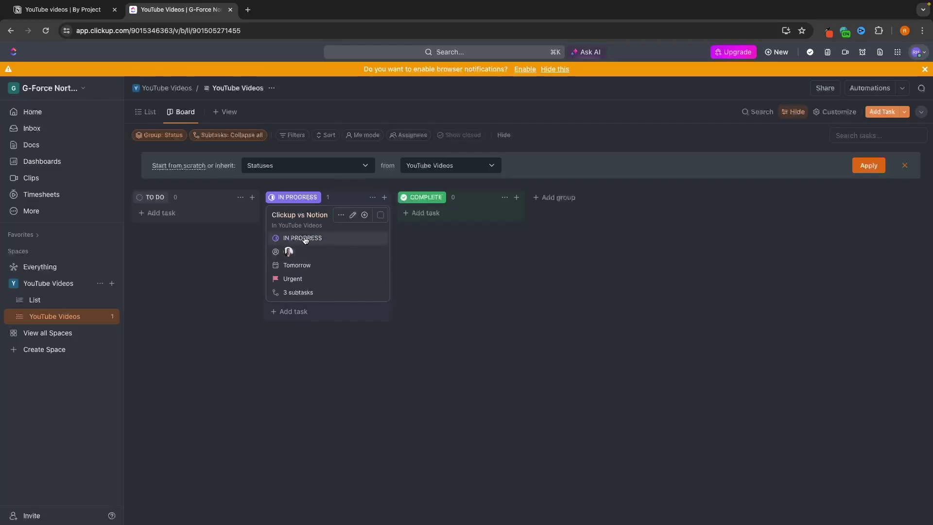
left_click(145, 112)
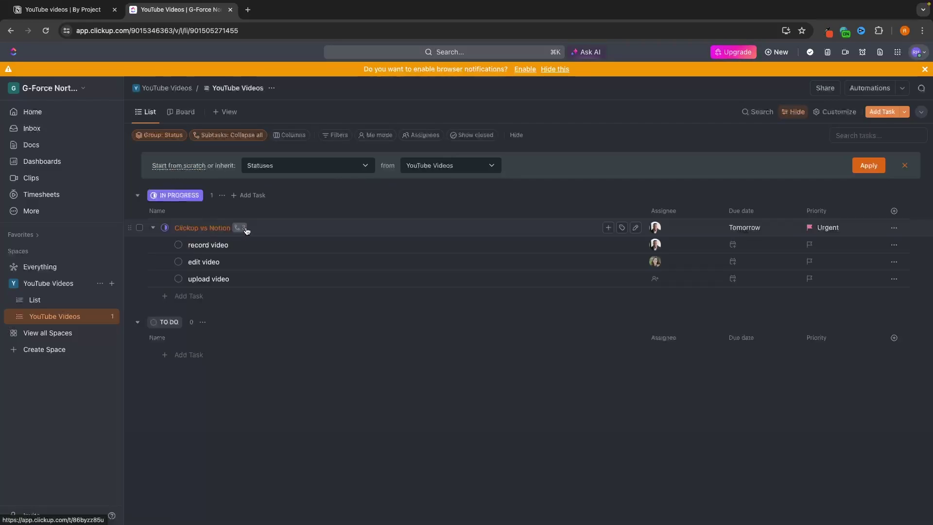
Step: Add a Status column to the YouTube Videos list and set Clickup vs Notion back to TO DO
left_click(895, 212)
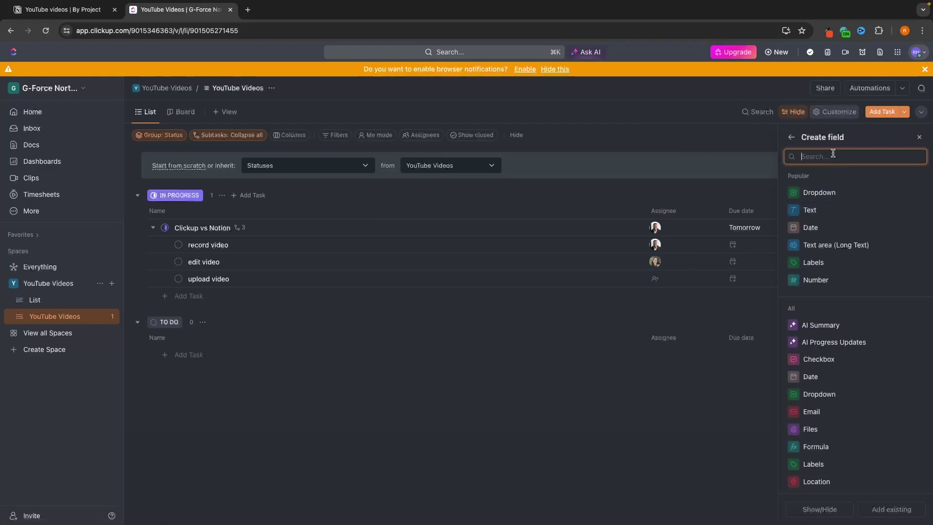
scroll(851, 253, "down", 5)
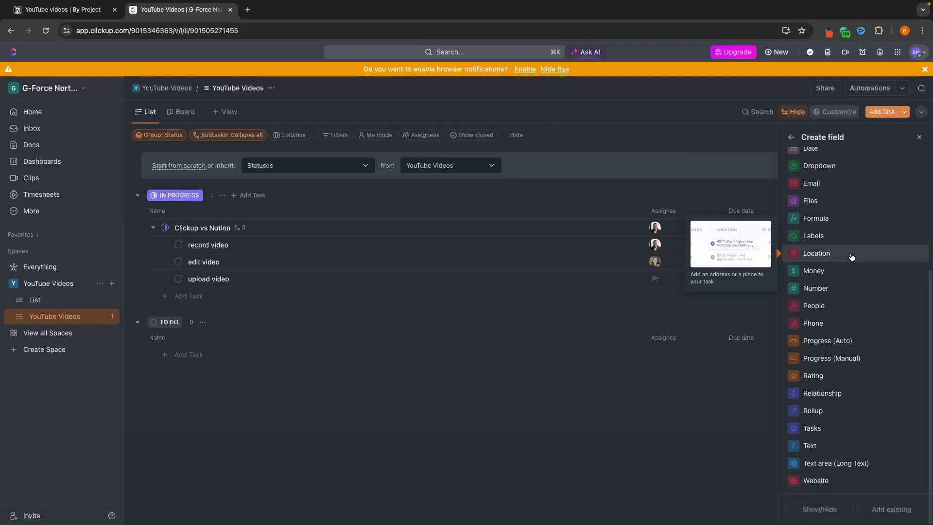
scroll(851, 256, "up", 5)
type("stat")
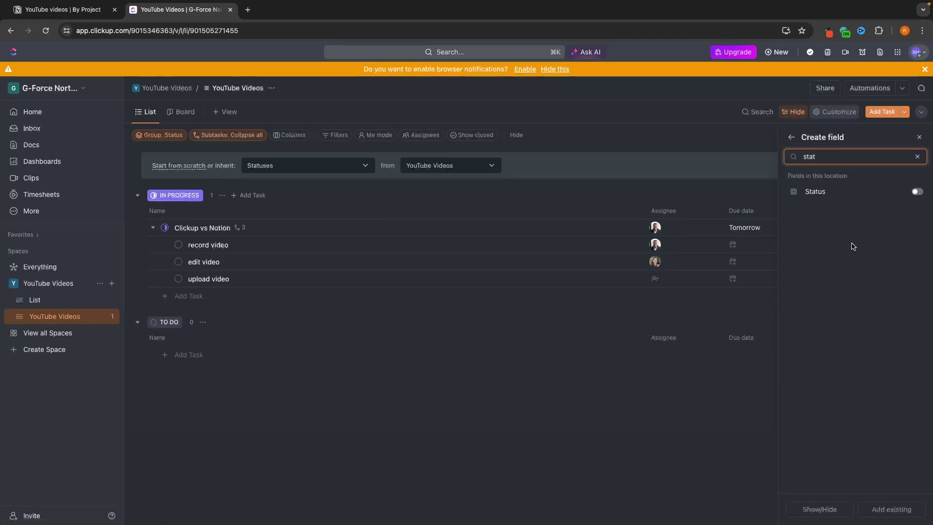
left_click(916, 191)
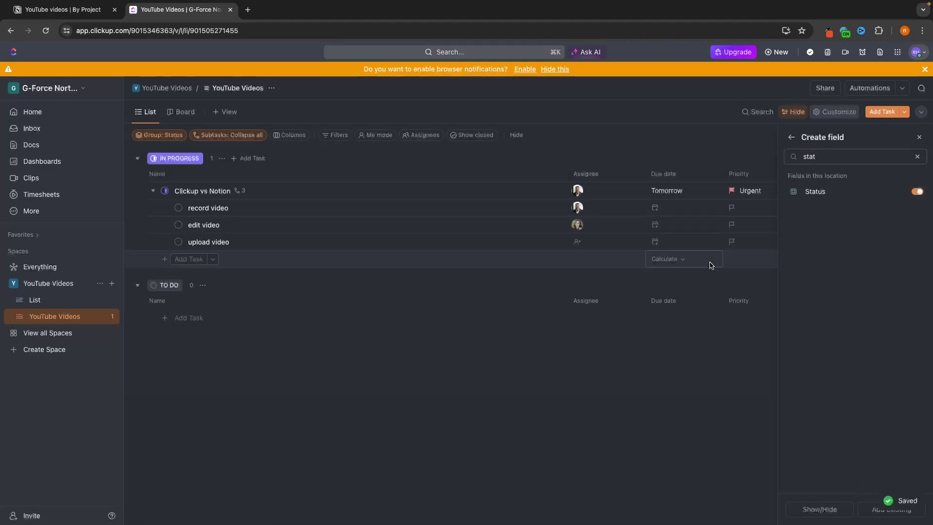
left_click(919, 137)
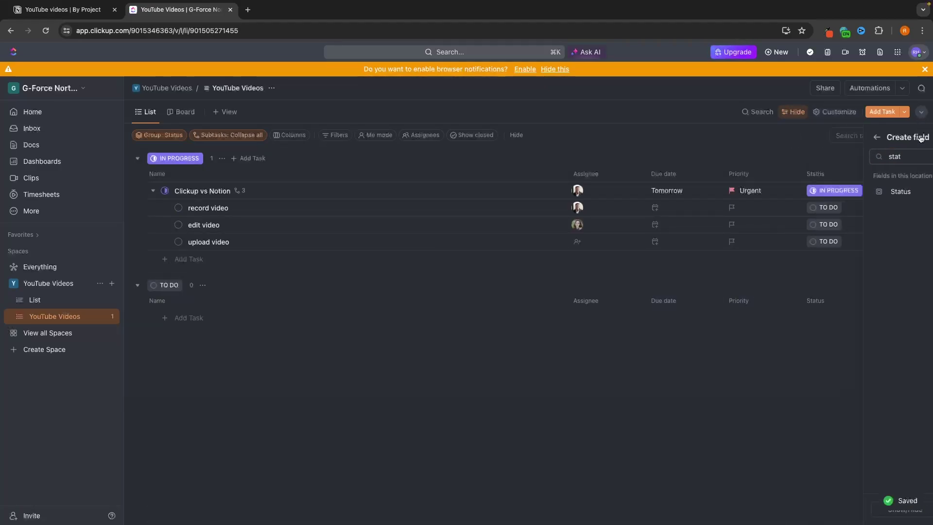
left_click(825, 191)
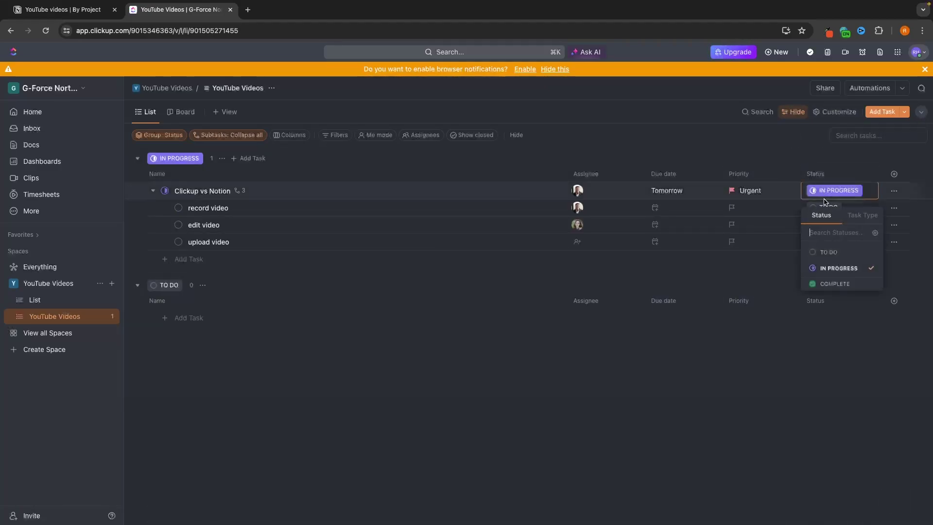
left_click(830, 253)
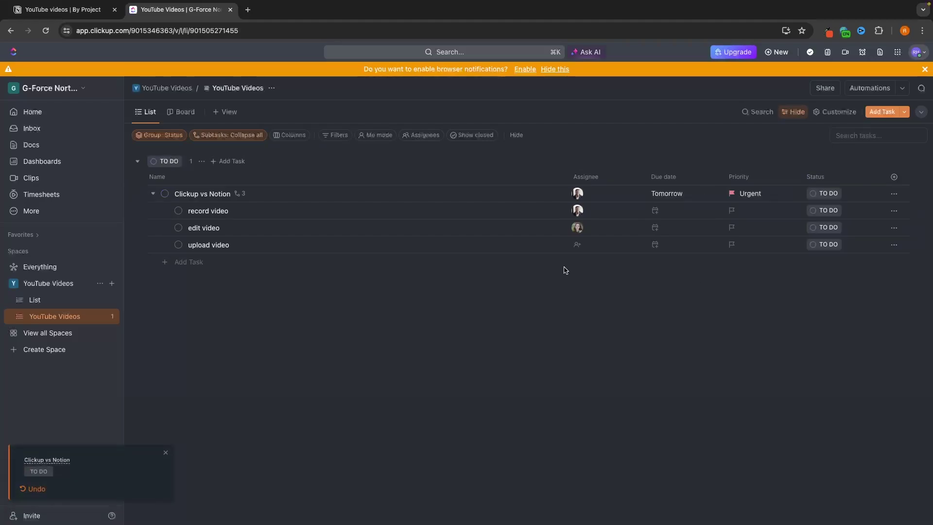
Step: Return ClickUp to the Board layout, check the three subtasks, and switch to Notion's YouTube videos table
left_click(184, 112)
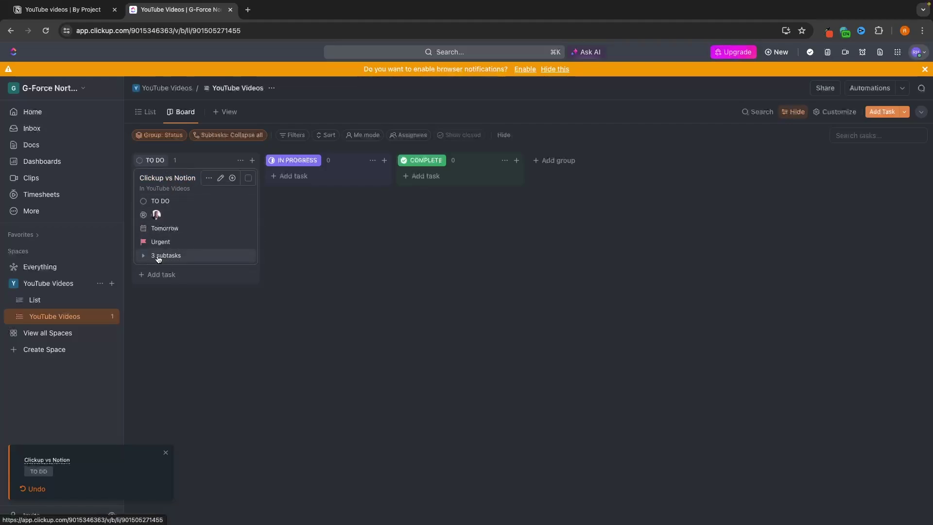
left_click(142, 258)
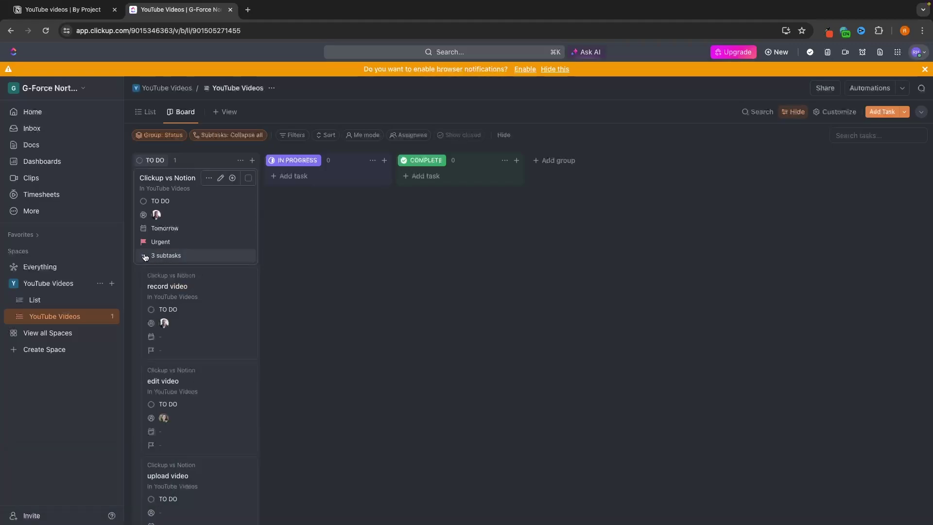
left_click(144, 257)
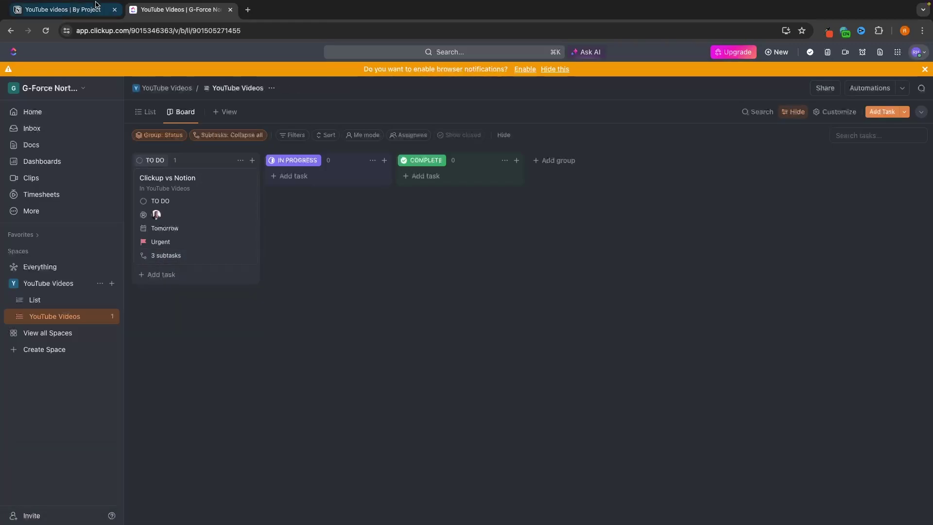
left_click(80, 10)
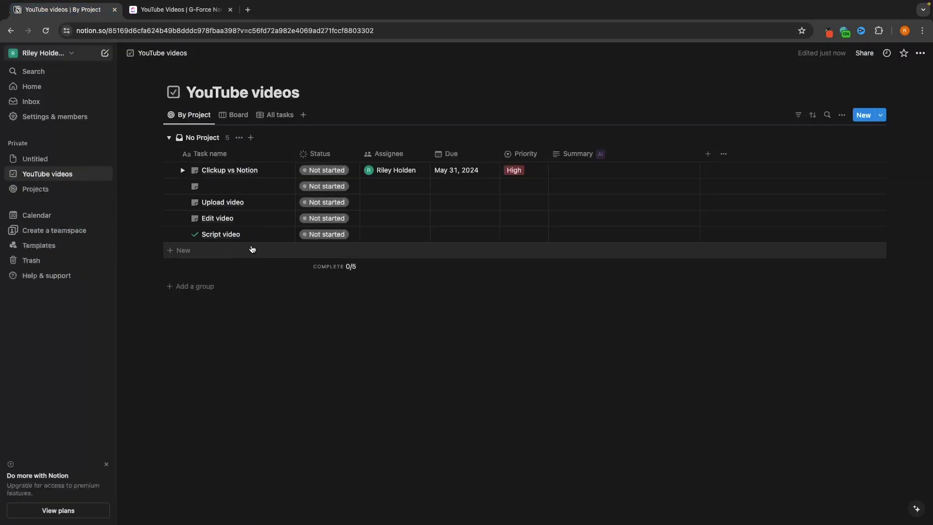
Step: On Notion's board, move Clickup vs Notion, Untitled, Upload video and Edit video into In progress
left_click(232, 116)
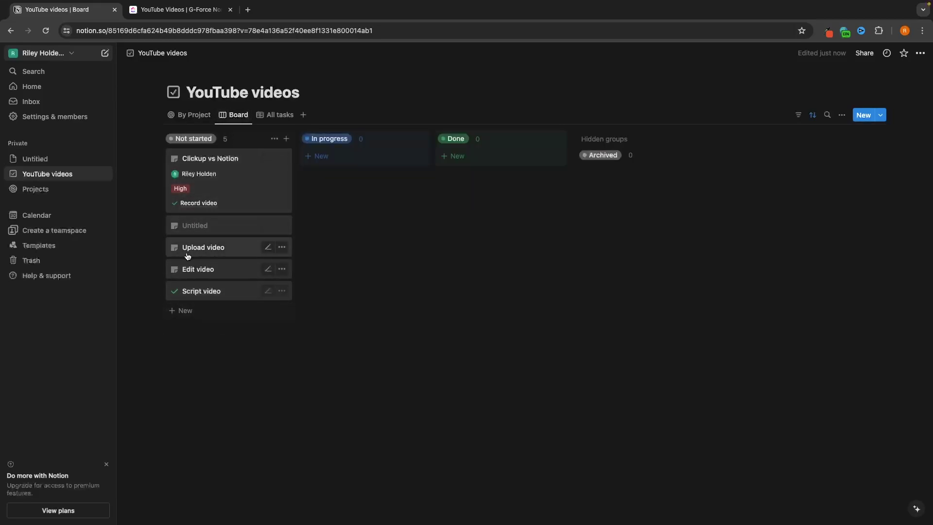
left_click_drag(233, 156, 331, 155)
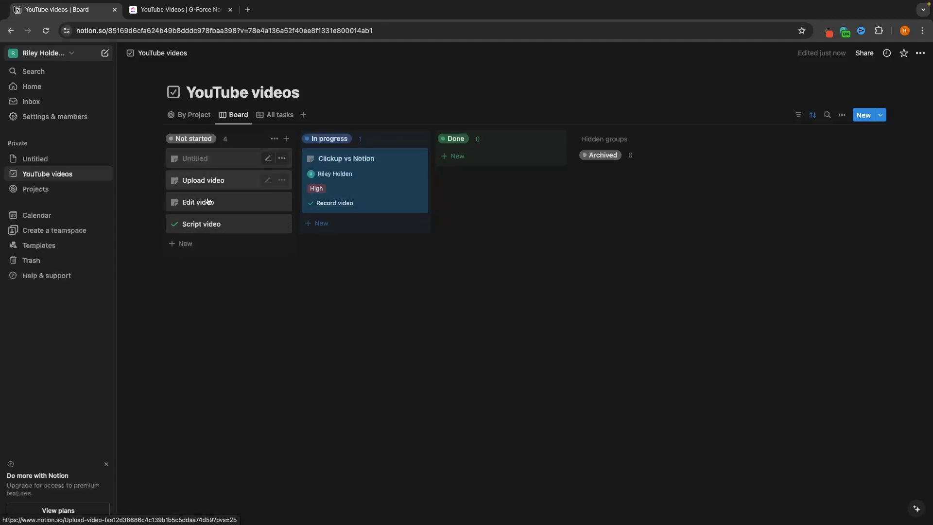
left_click_drag(219, 158, 353, 224)
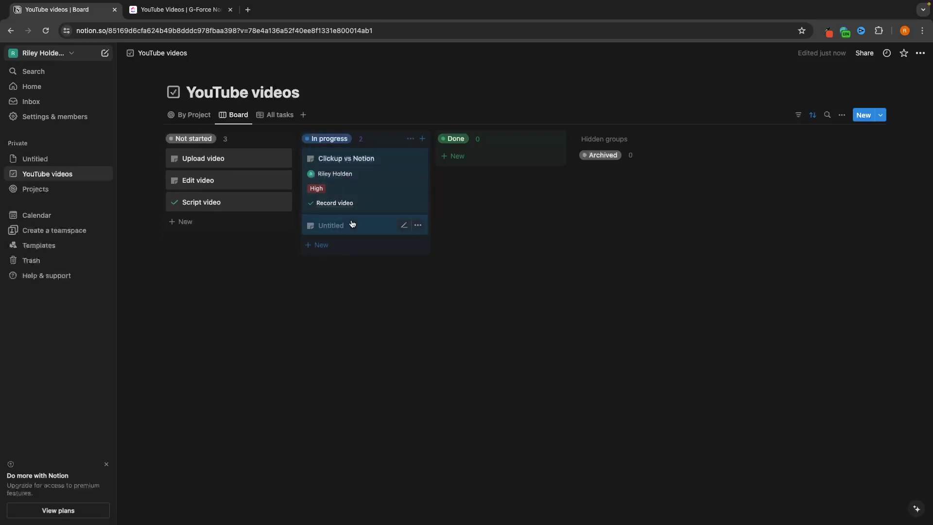
left_click_drag(202, 165, 355, 268)
left_click_drag(203, 167, 369, 287)
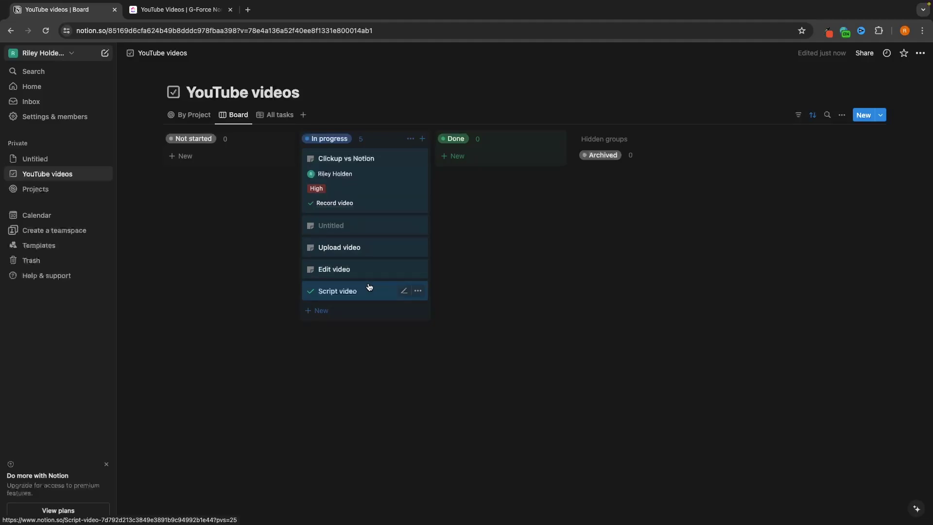
Step: Set Clickup vs Notion's status to Done in the By Project table and confirm it on the board
left_click(191, 115)
left_click(316, 171)
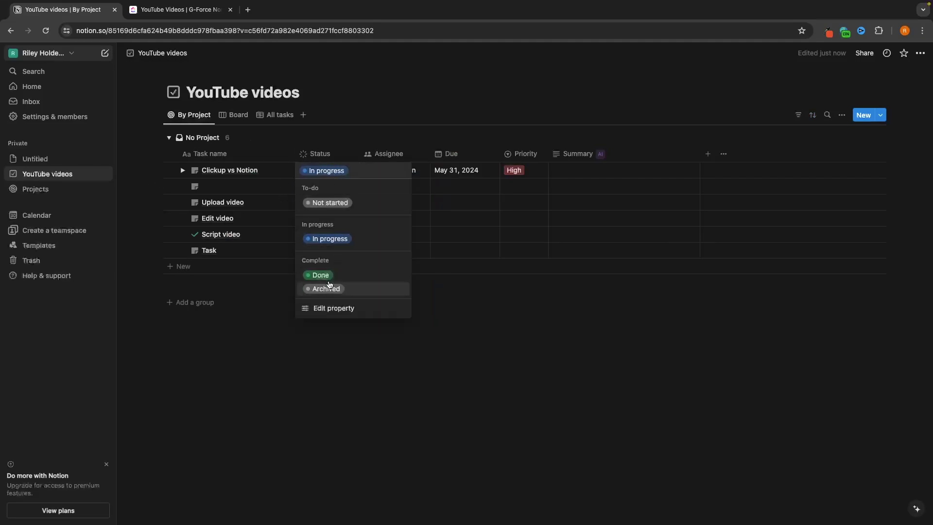
left_click(325, 276)
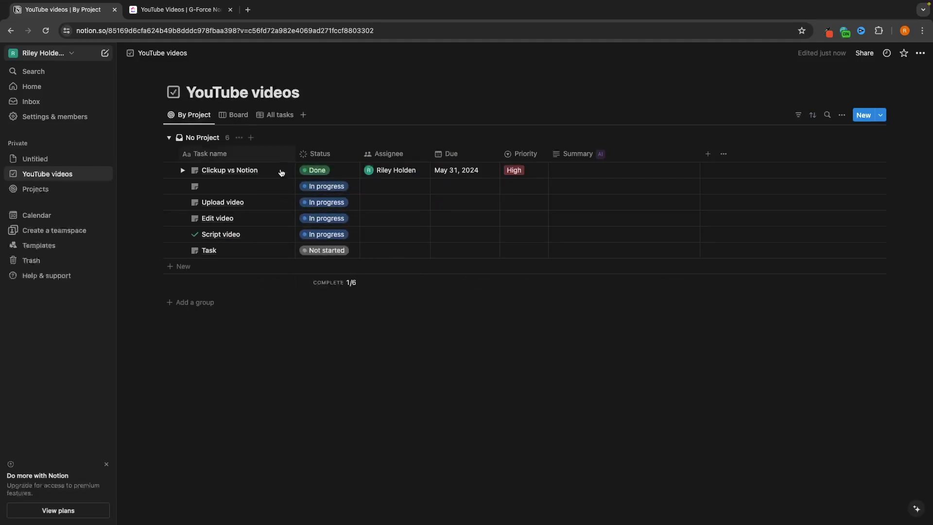
left_click(237, 116)
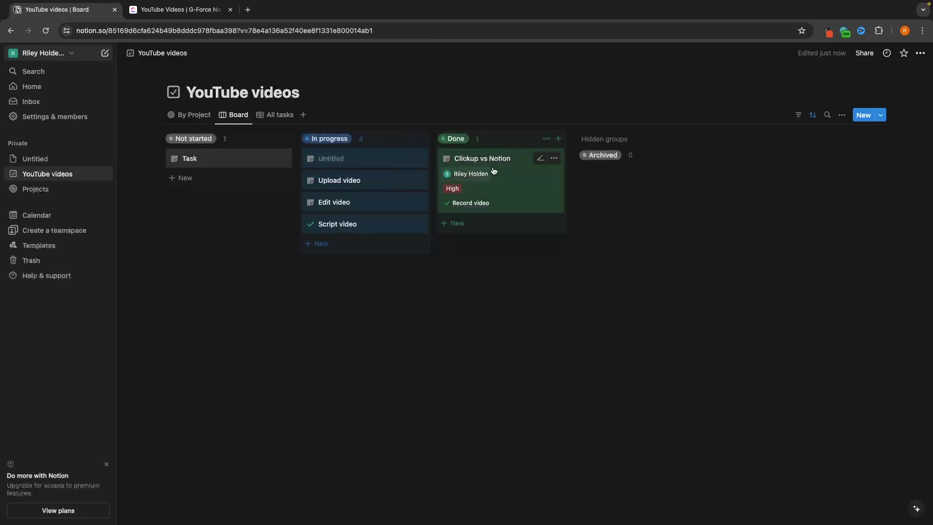
left_click(190, 121)
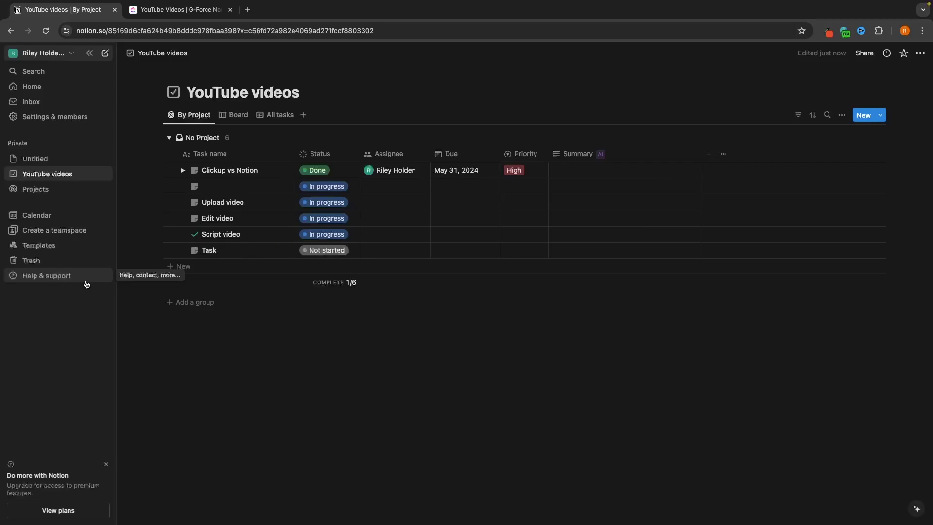
Step: Open Notion's template gallery and scroll down to the To-do list template
left_click(49, 245)
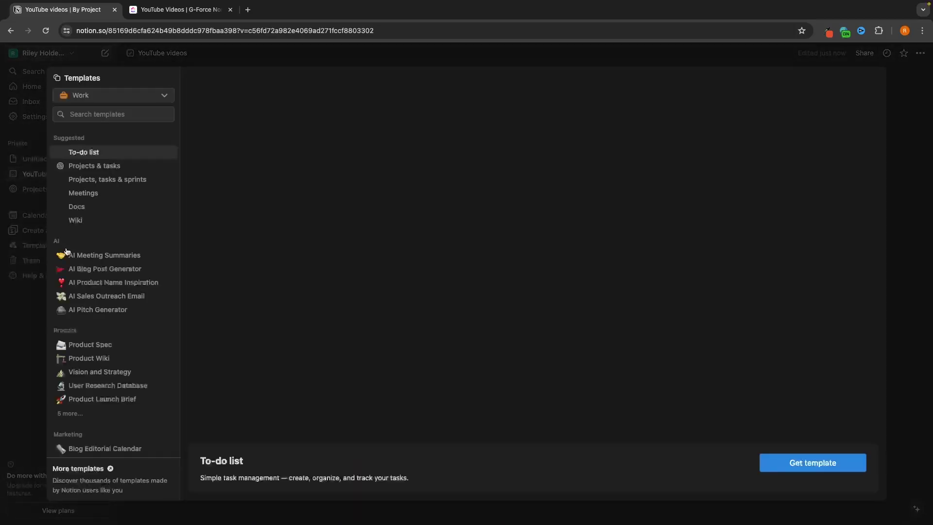
scroll(170, 278, "down", 6)
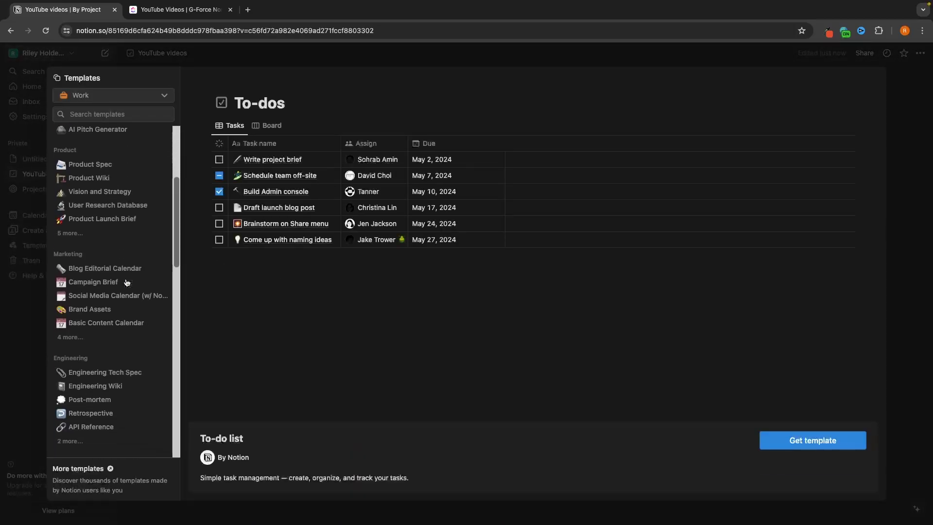
scroll(127, 283, "down", 2)
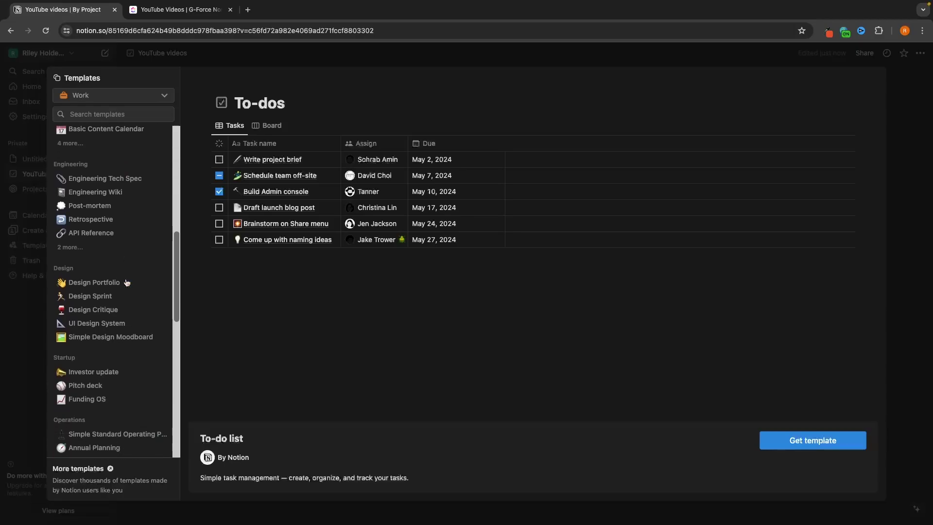